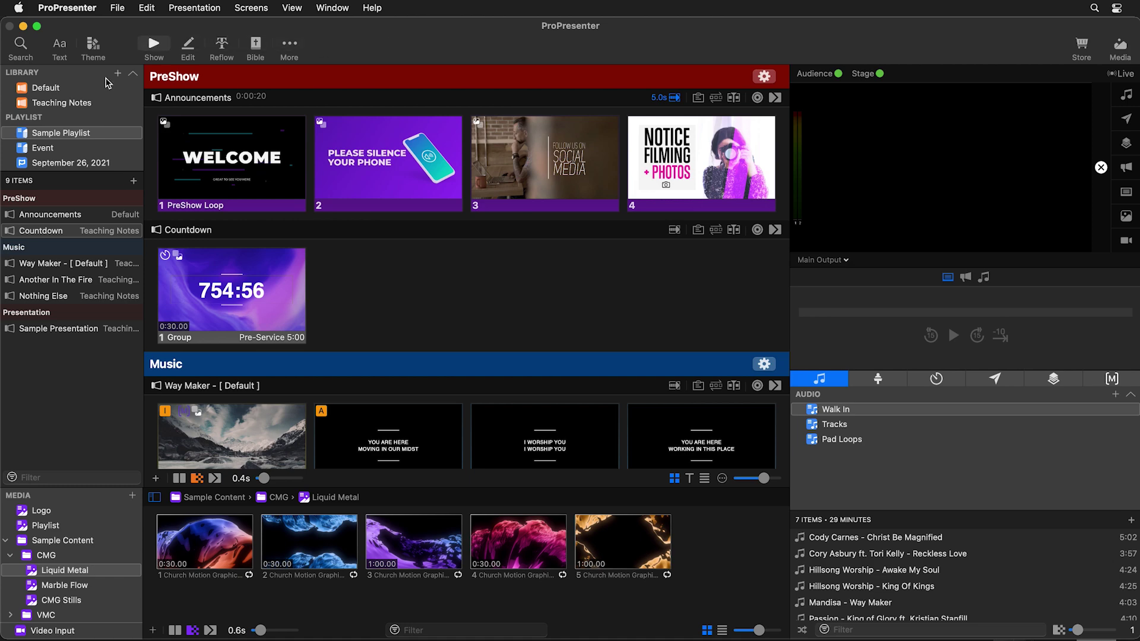
Step: Open the Way Maker song from Sample Playlist in the Default library
click(45, 90)
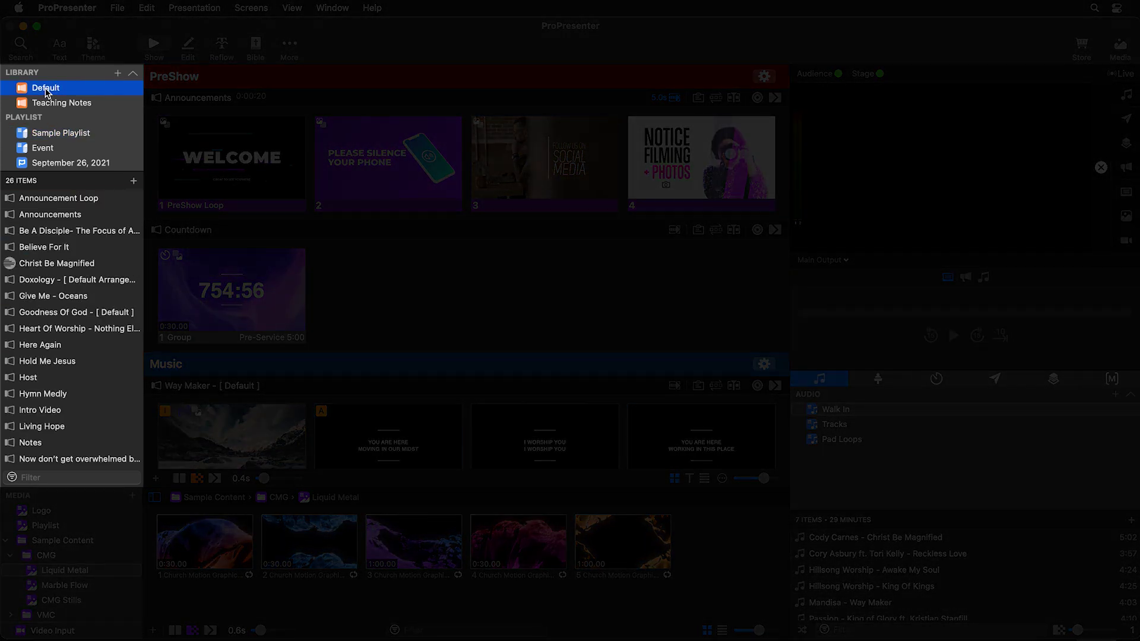
click(58, 134)
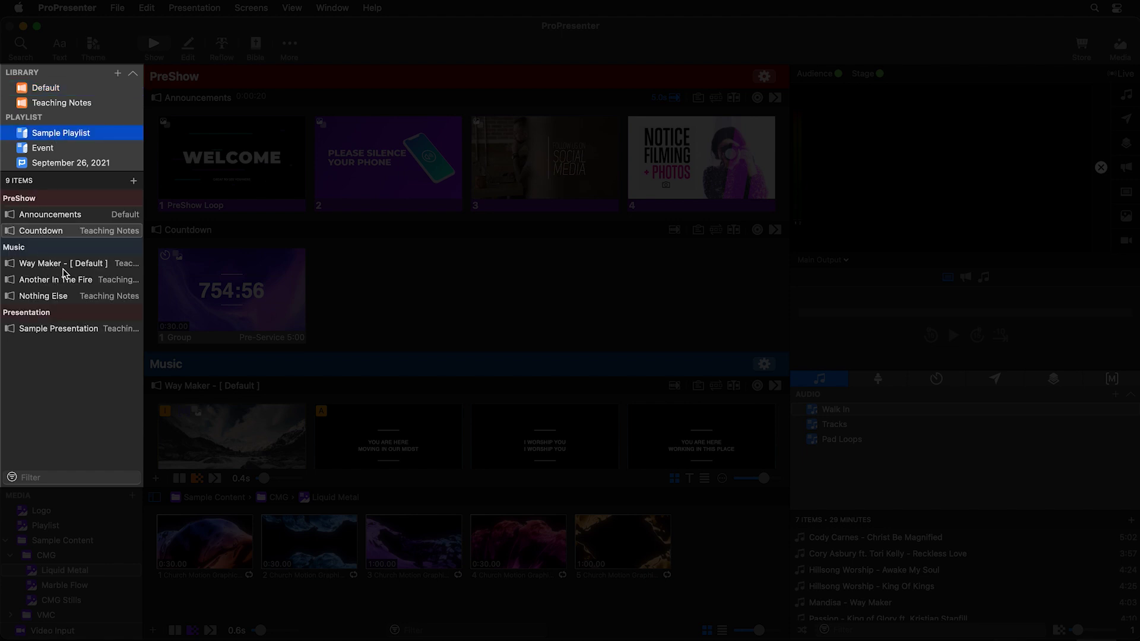
click(63, 268)
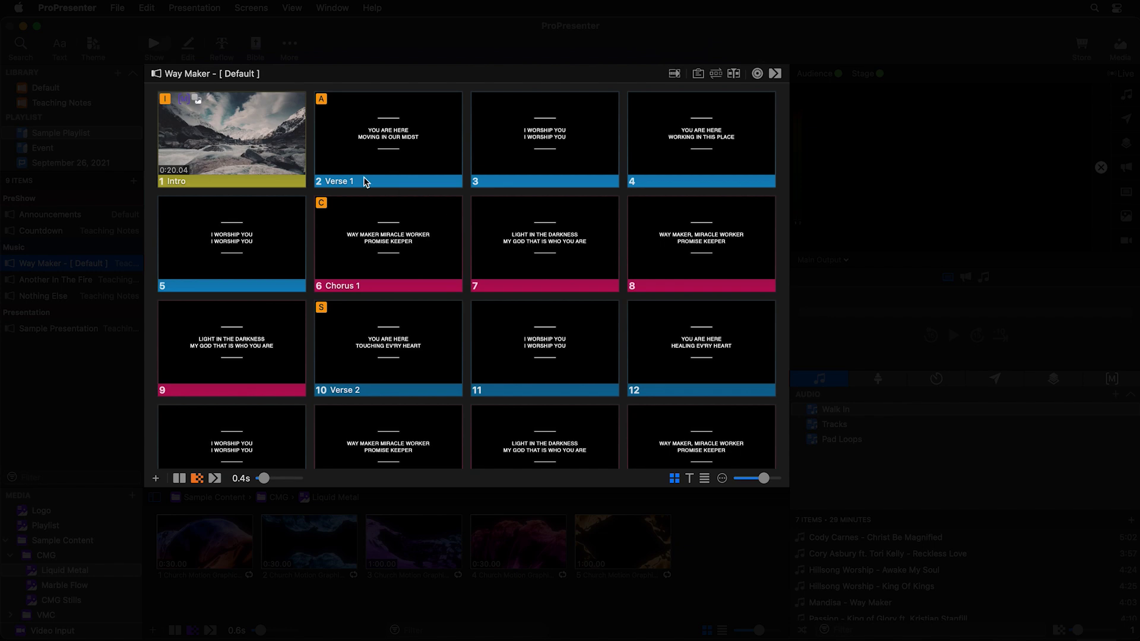
Step: Send the Intro video and Verse 1 lyrics live, then clear all output
click(289, 154)
click(383, 152)
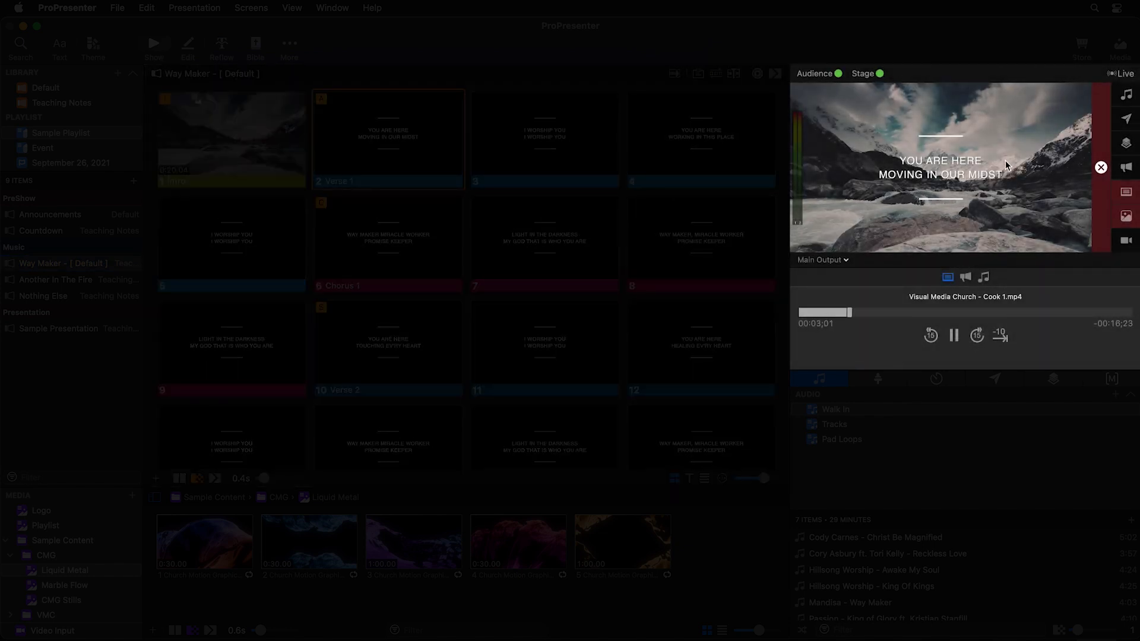
click(1106, 207)
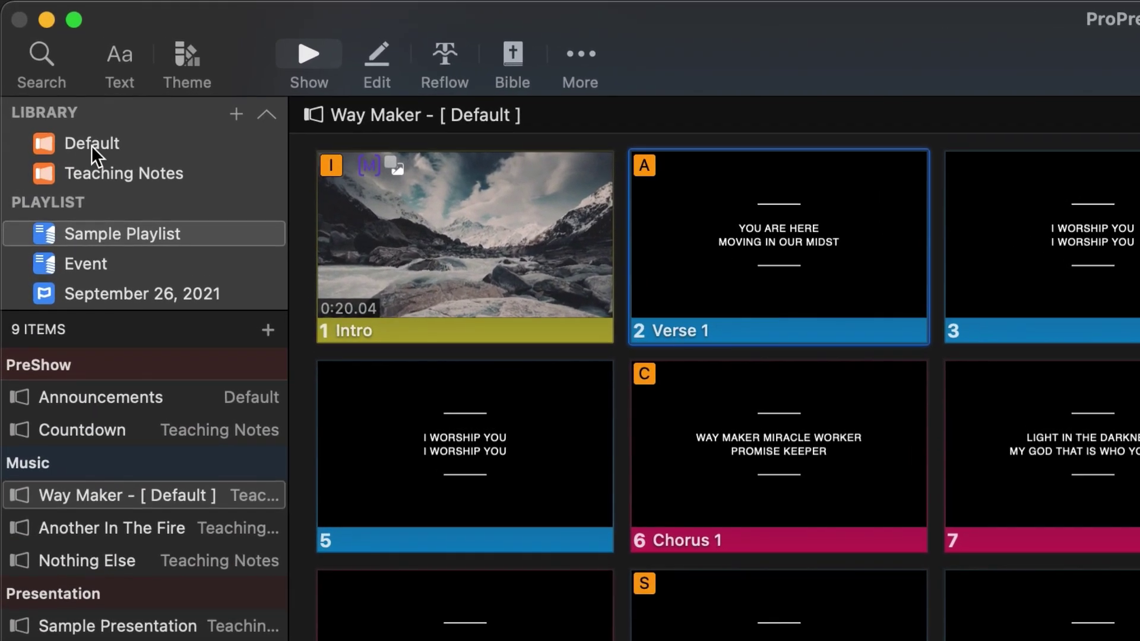
click(89, 141)
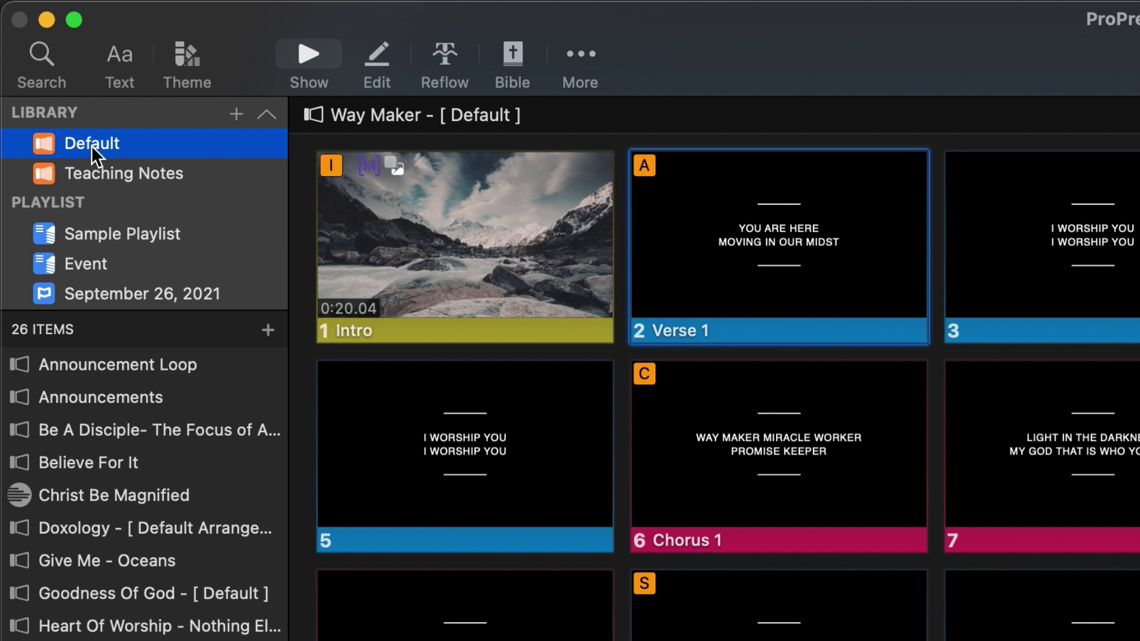
click(106, 173)
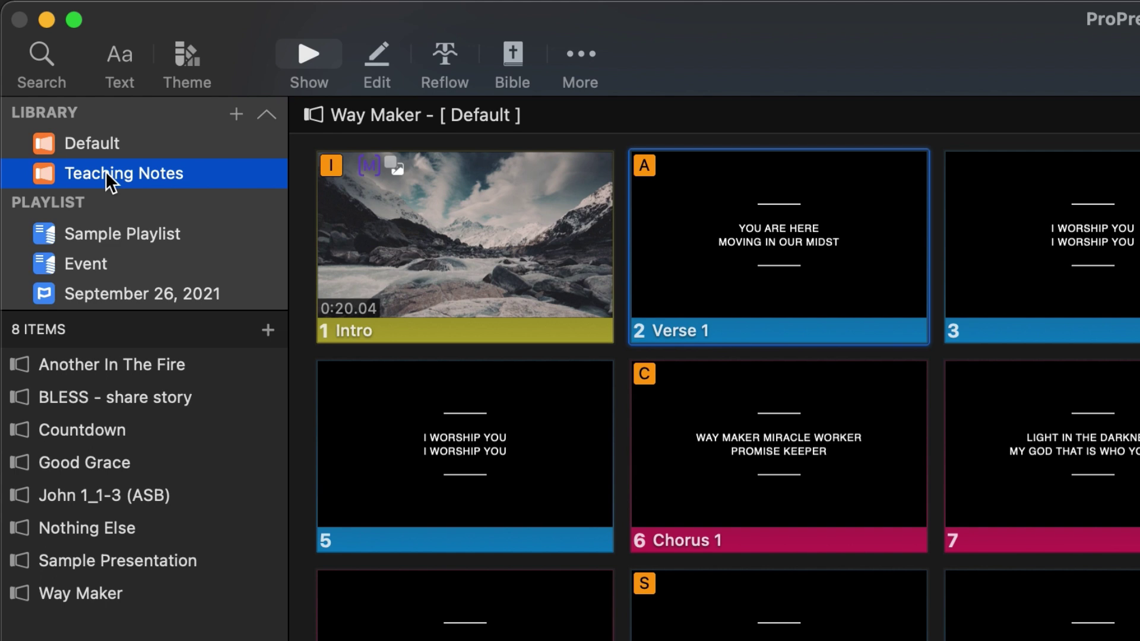
click(105, 146)
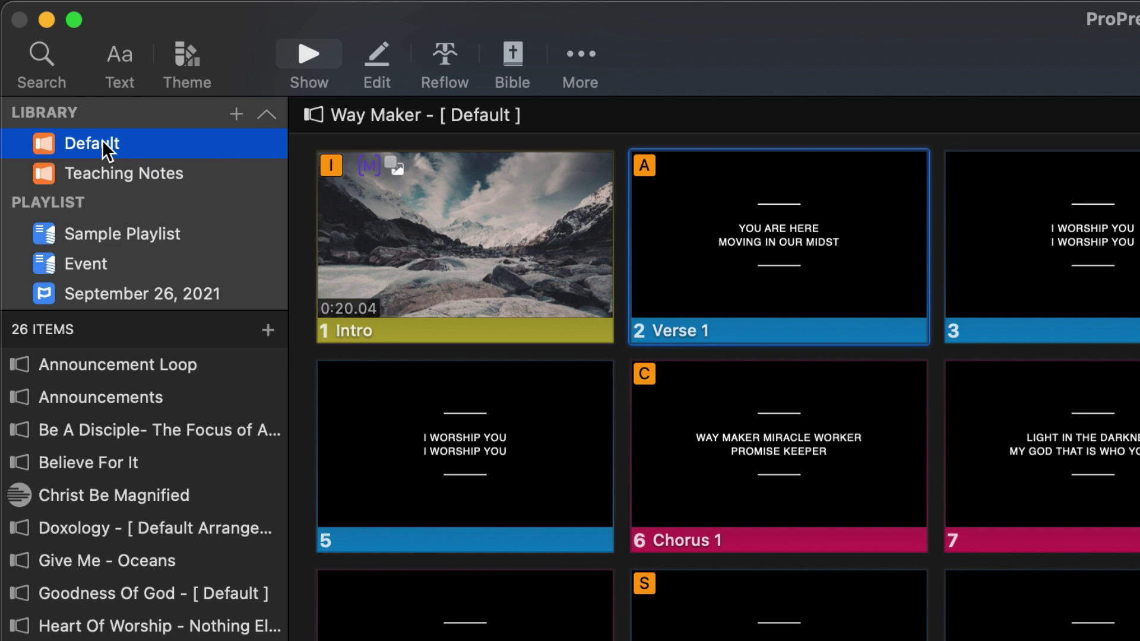
click(124, 240)
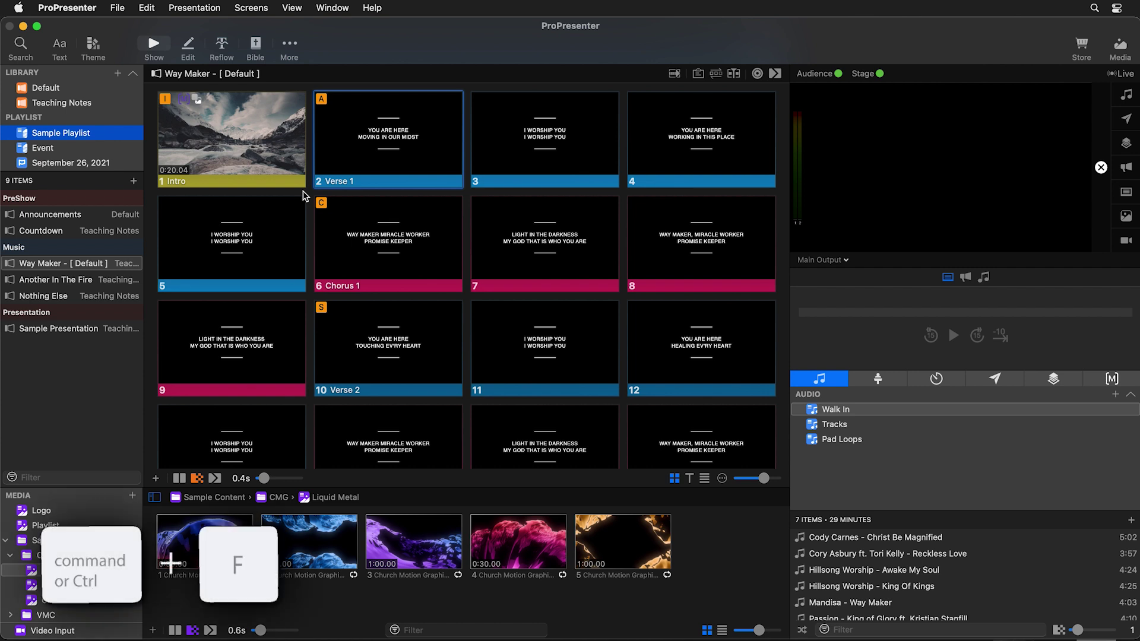
Step: Search the library for 'raise', add Raise A Hallelujah after Way Maker, and open its slides
key(super+f)
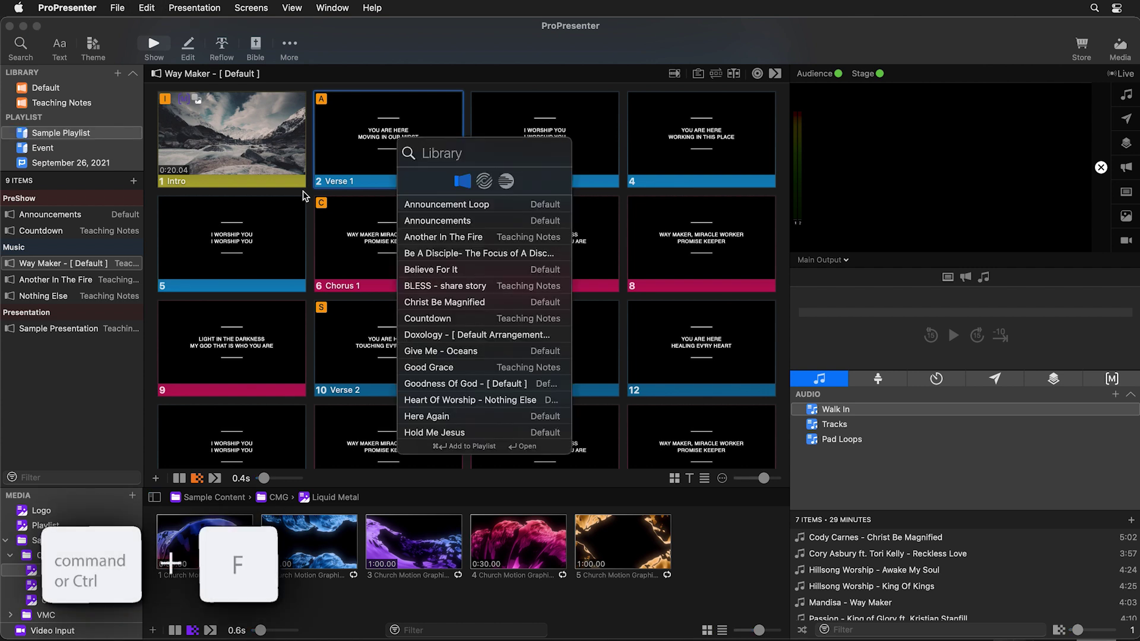
text(raise)
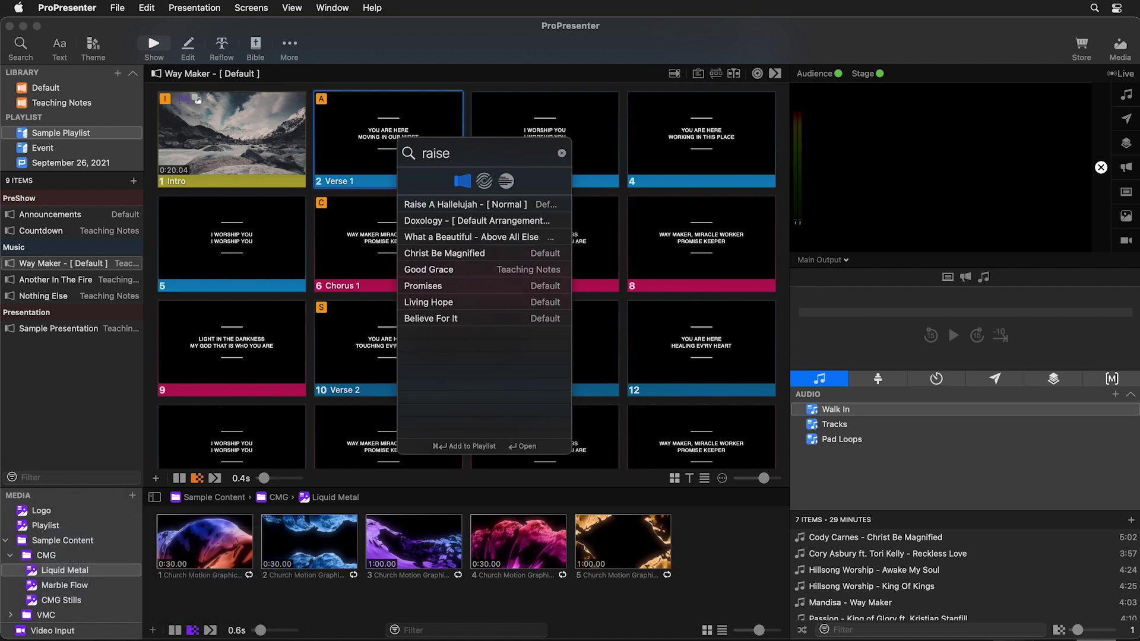
drag(454, 207, 482, 232)
key(Down)
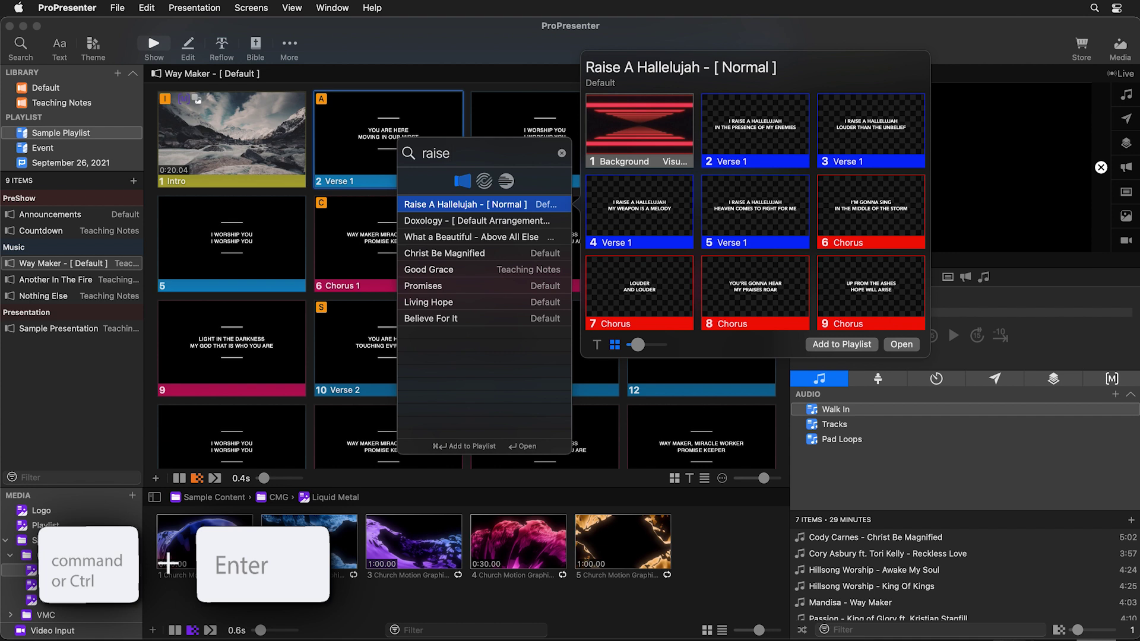
key(super+Return)
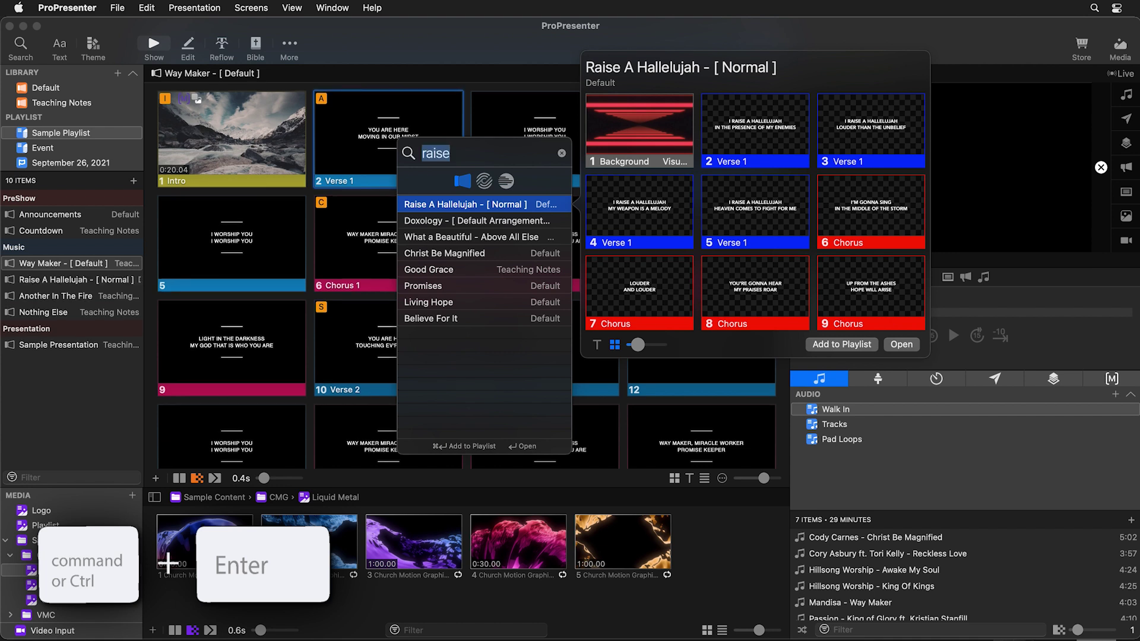
key(Escape)
click(61, 280)
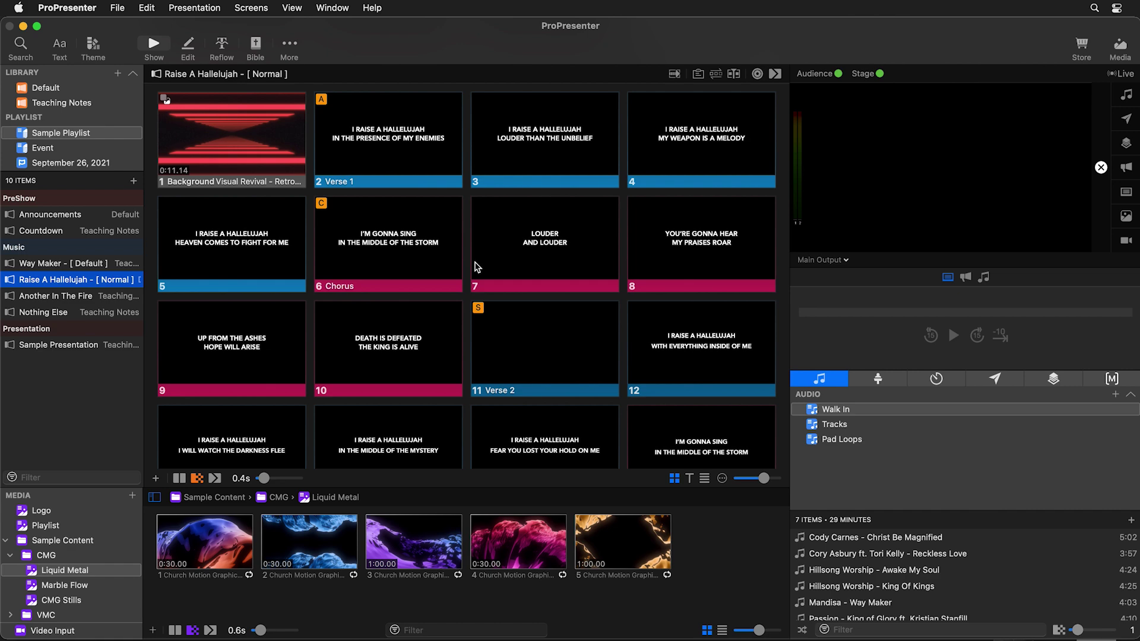
scroll(475, 264, down, 3)
scroll(475, 264, down, 6)
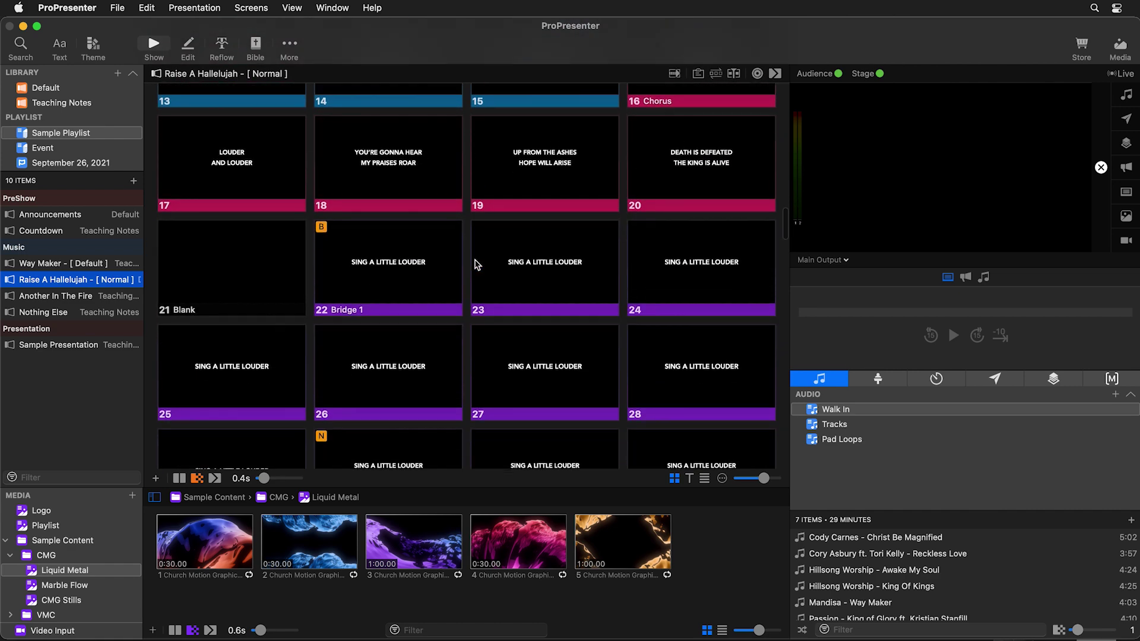
scroll(475, 264, up, 5)
scroll(475, 264, up, 4)
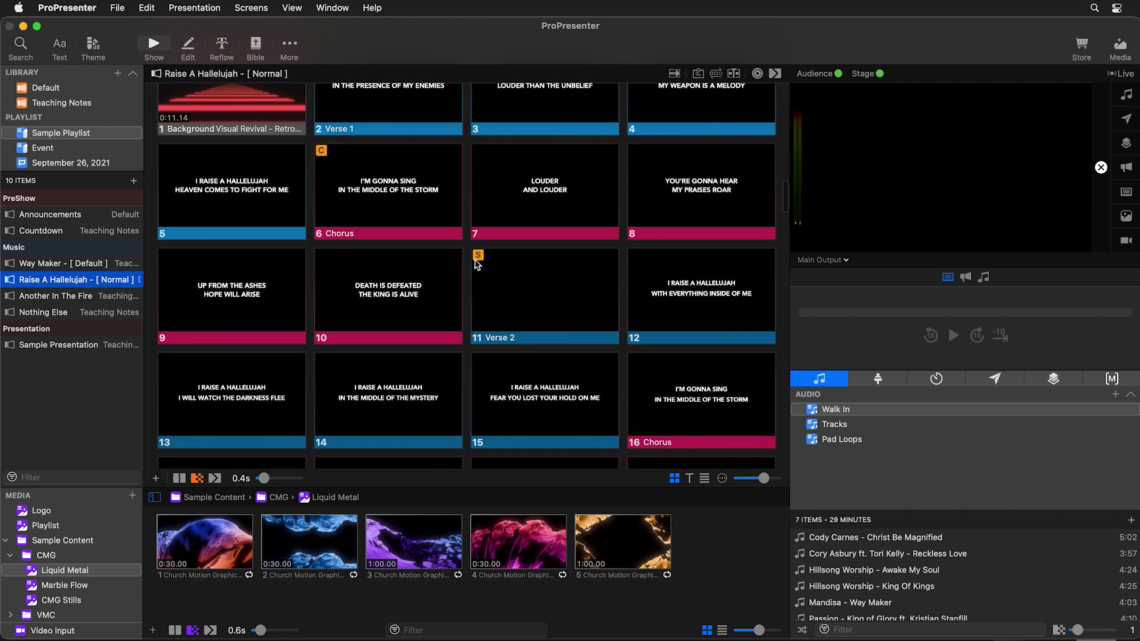
scroll(476, 264, up, 10)
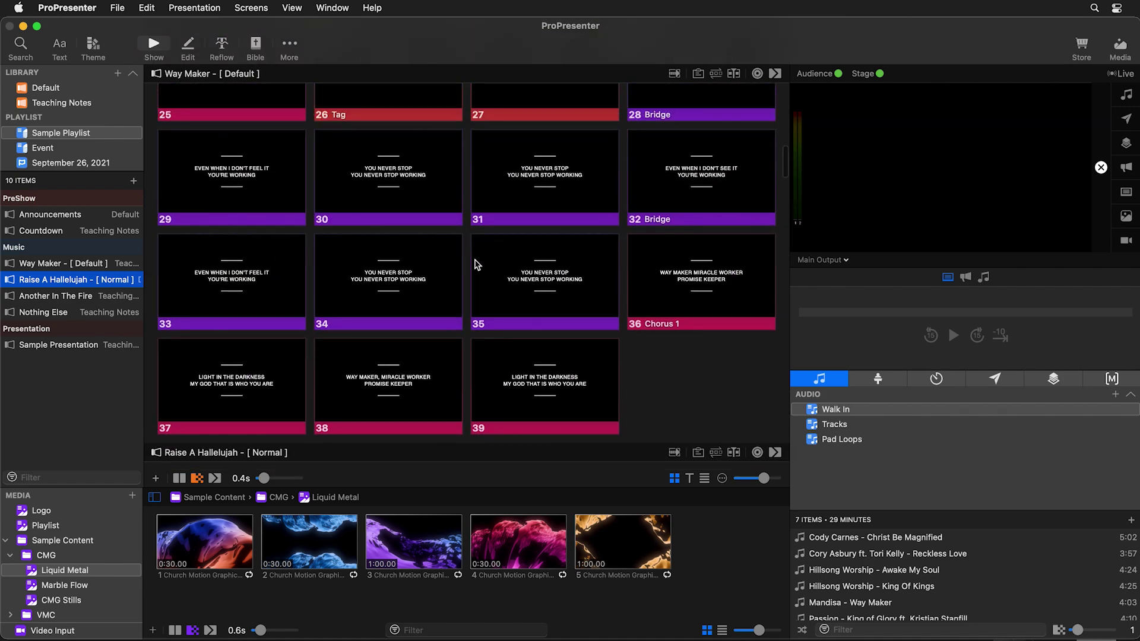
scroll(475, 265, up, 15)
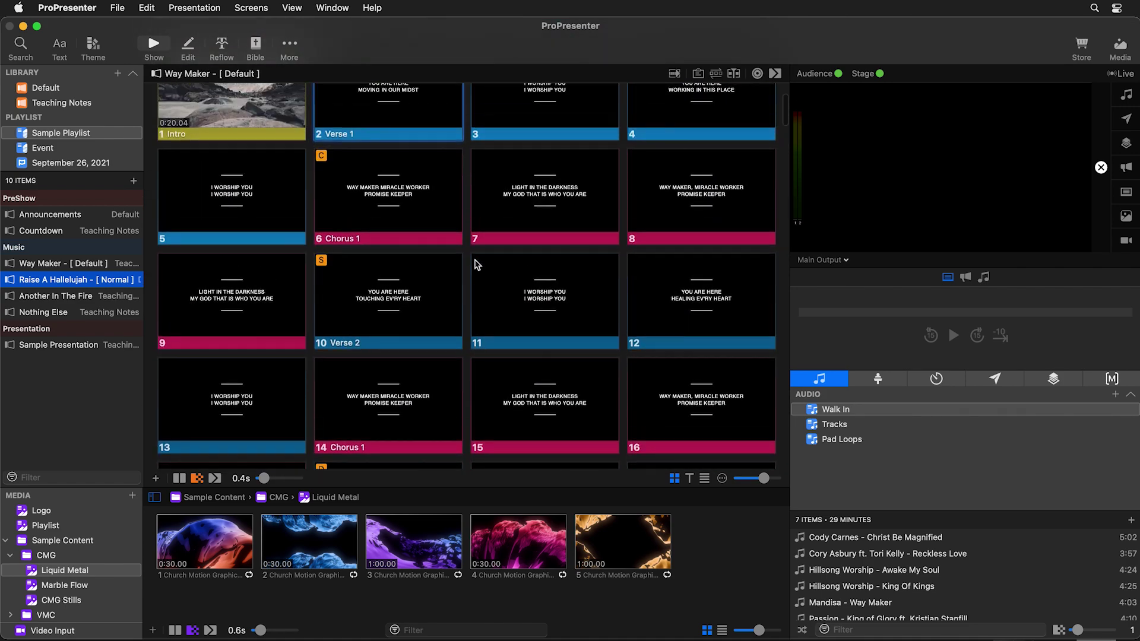
scroll(475, 265, down, 15)
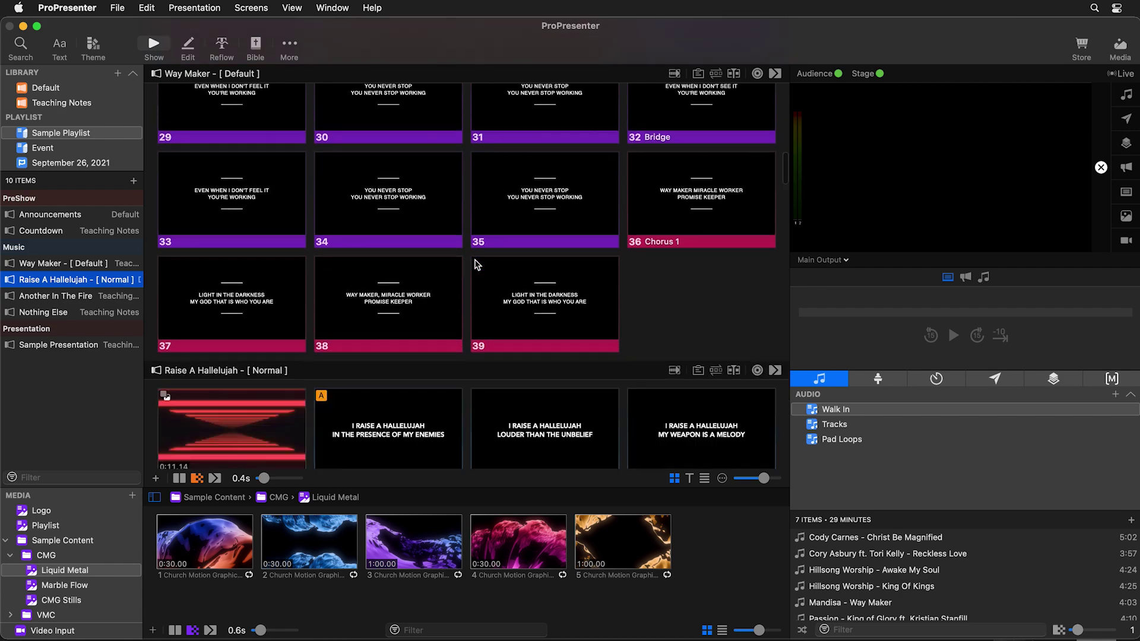
click(54, 280)
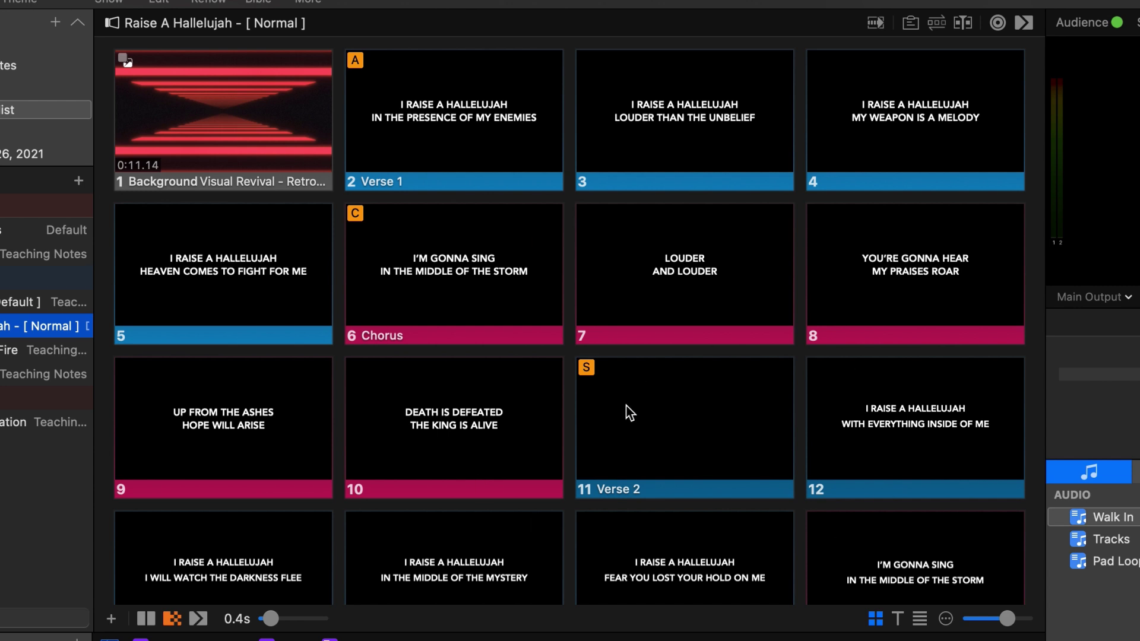
click(920, 619)
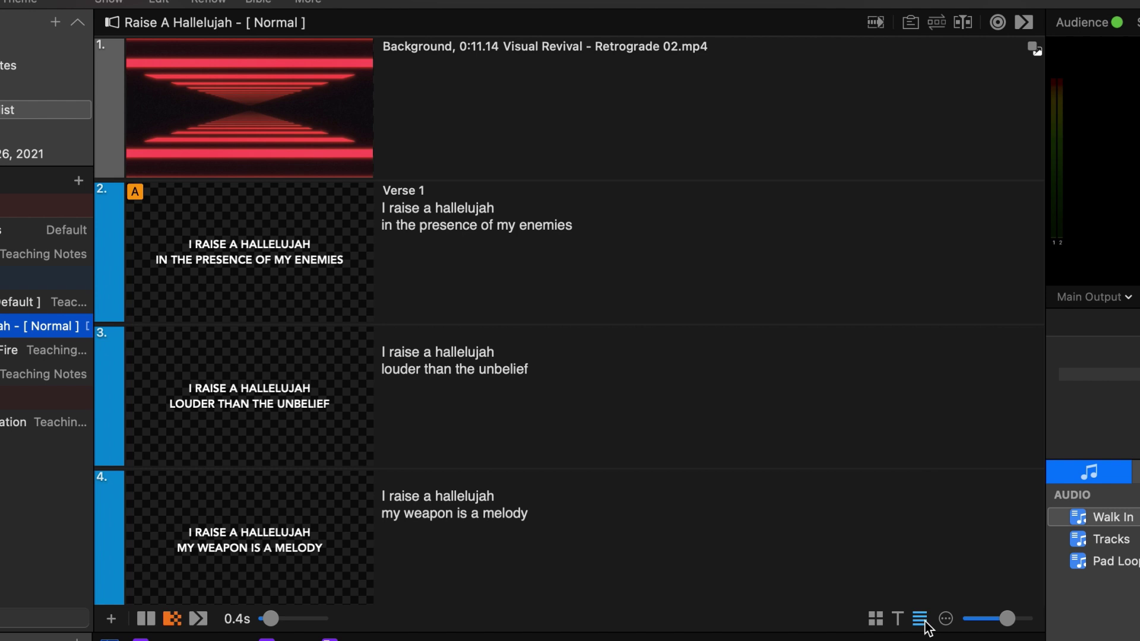
click(898, 619)
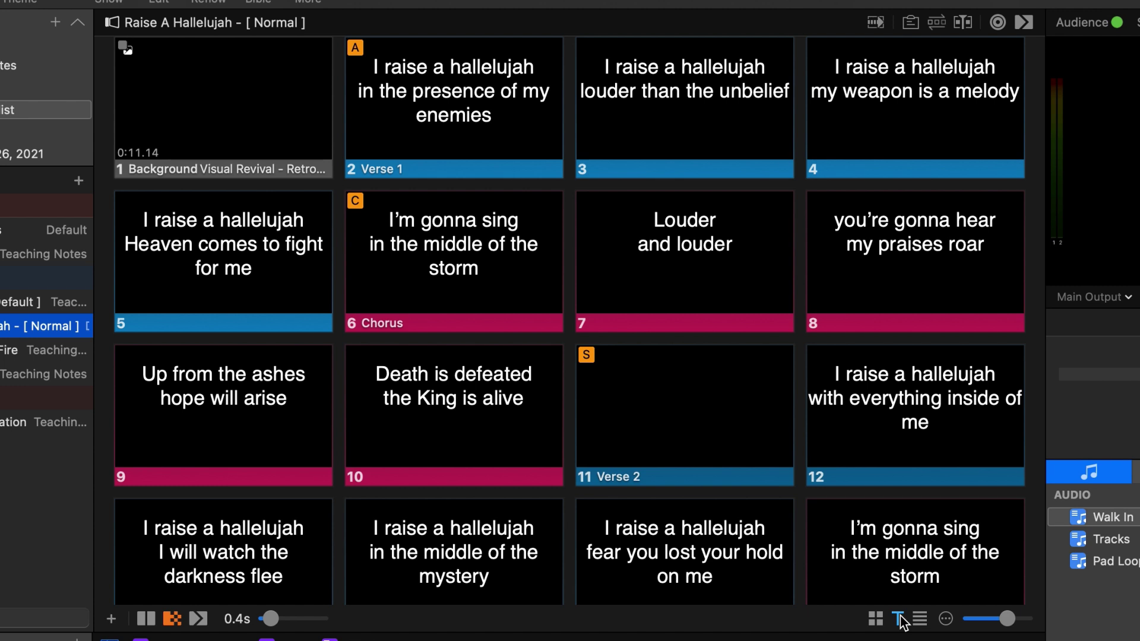
click(875, 619)
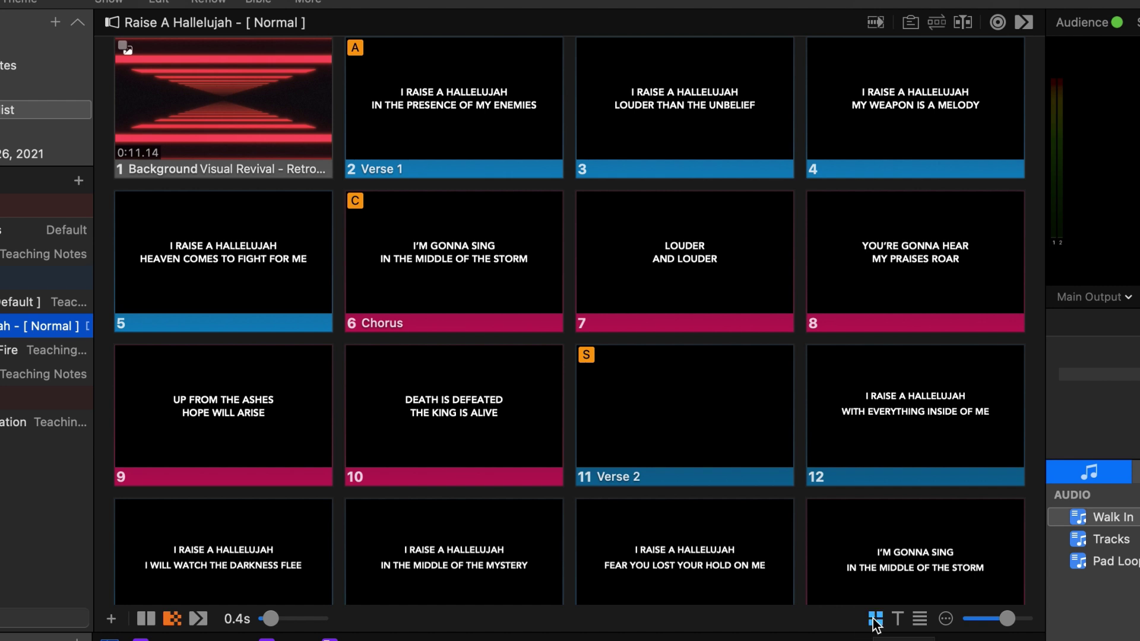
key(grave)
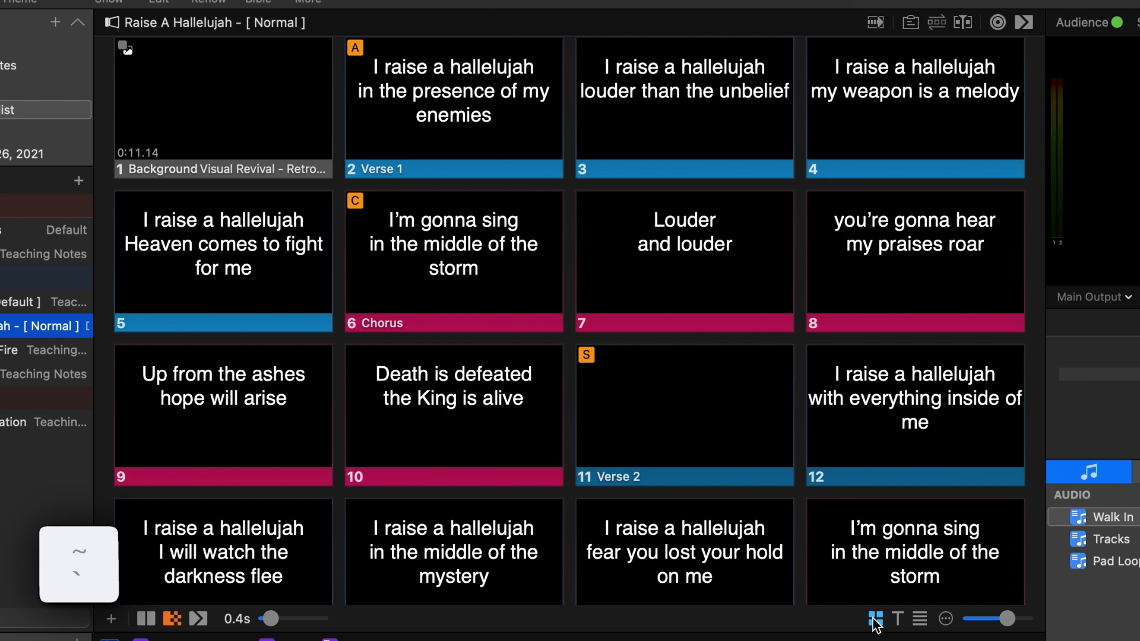
key(grave)
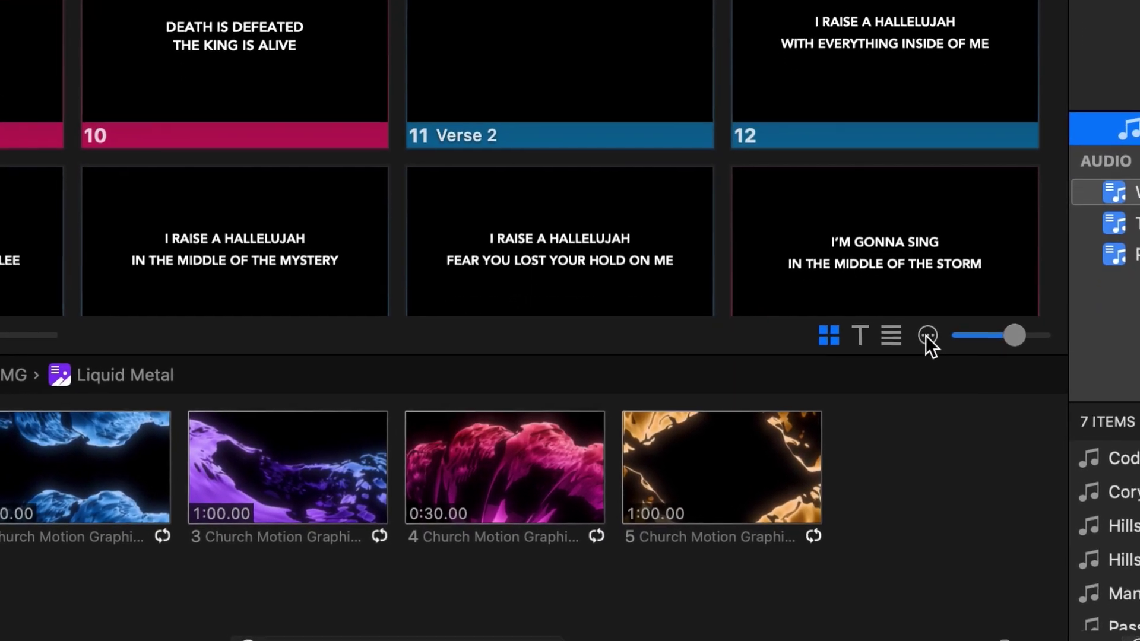
click(932, 415)
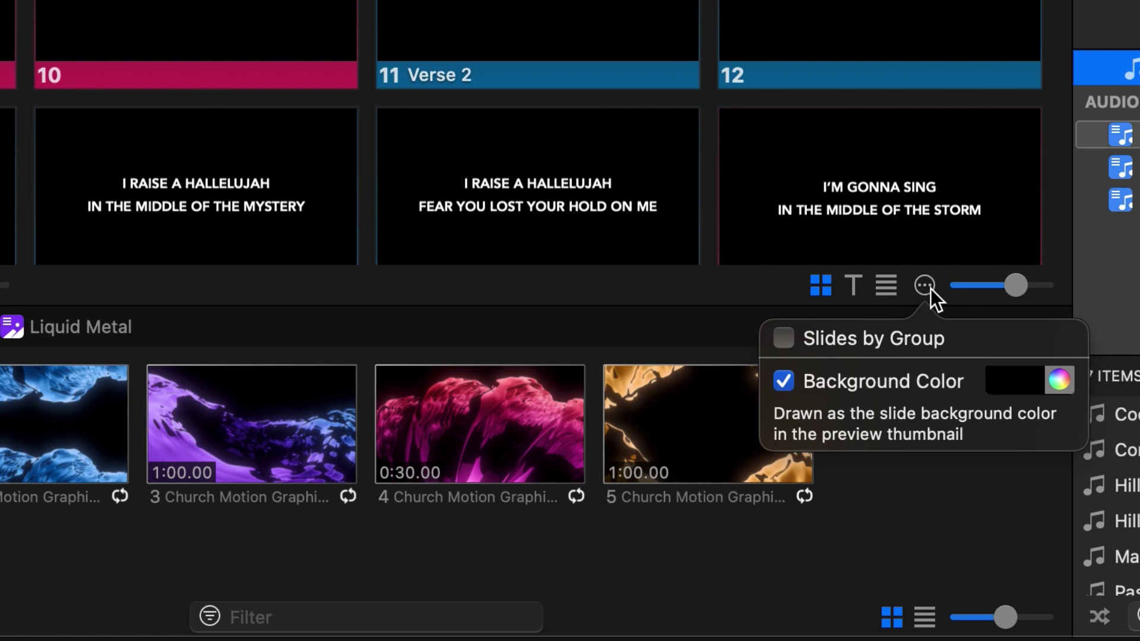
click(852, 286)
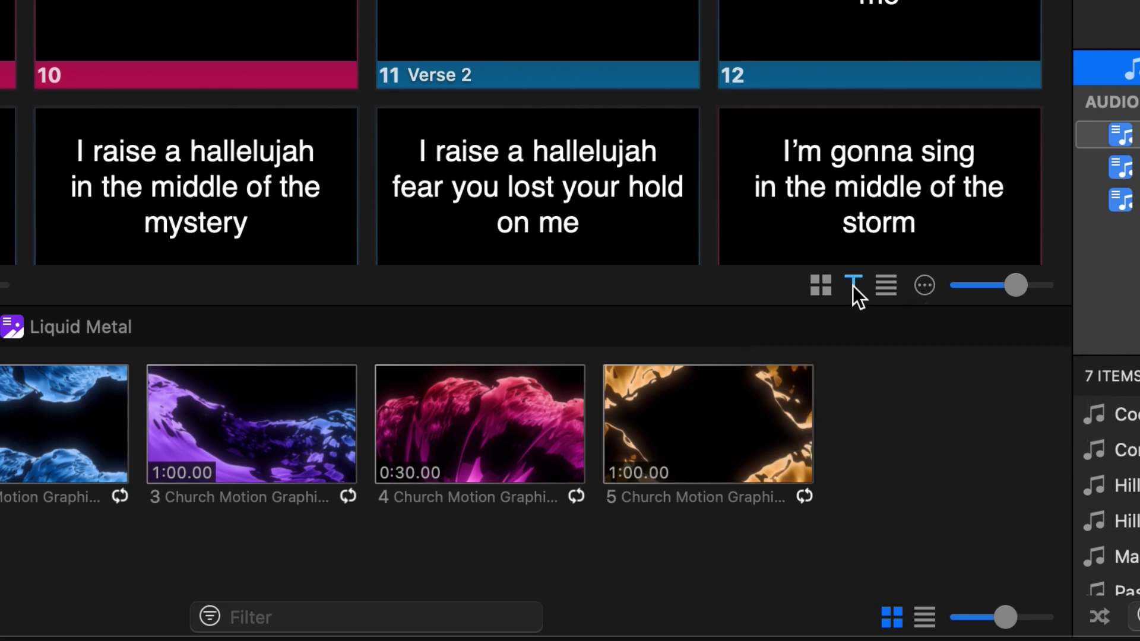
click(928, 286)
click(928, 286)
click(822, 285)
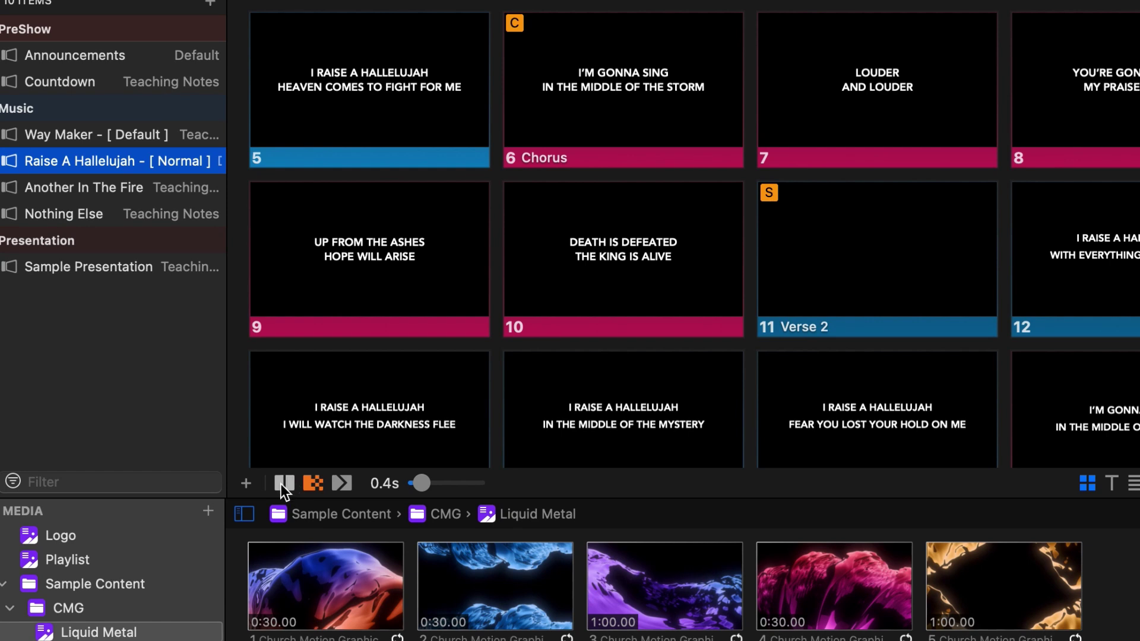
Step: Try the Cut and Wipe transitions, keep the 0.4s Dissolve, and send Verse 1 live
click(283, 483)
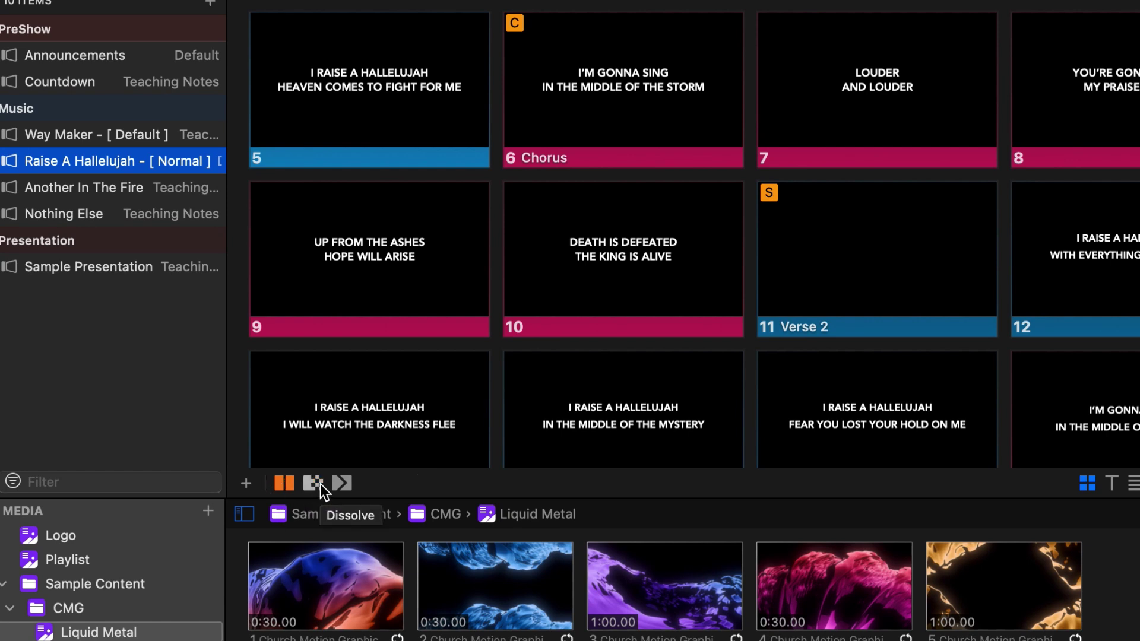
click(320, 484)
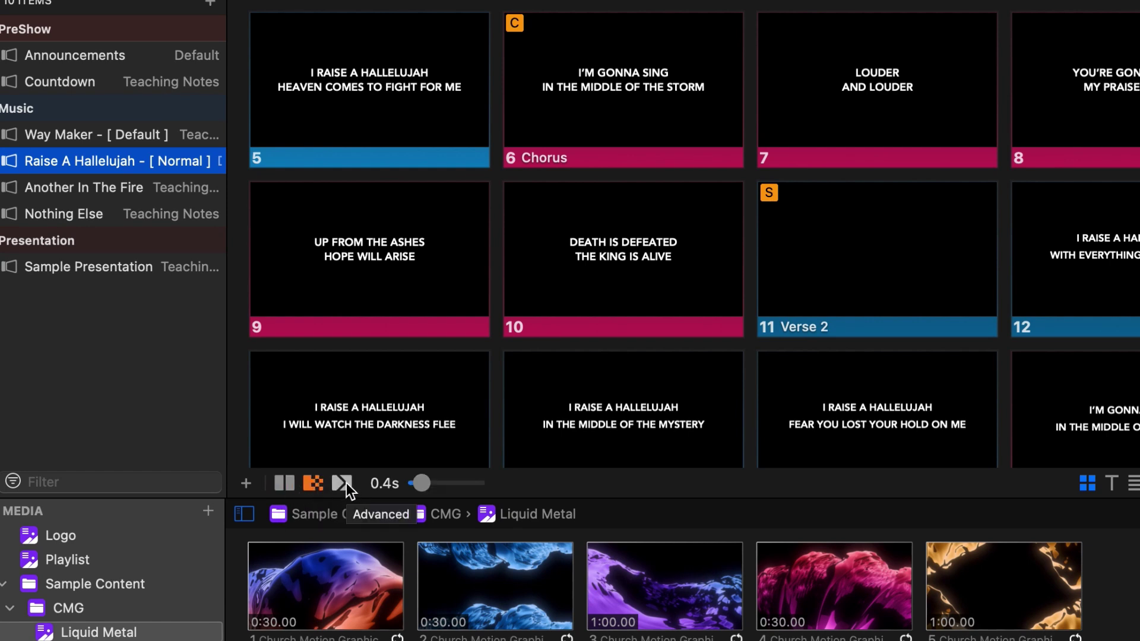
click(347, 483)
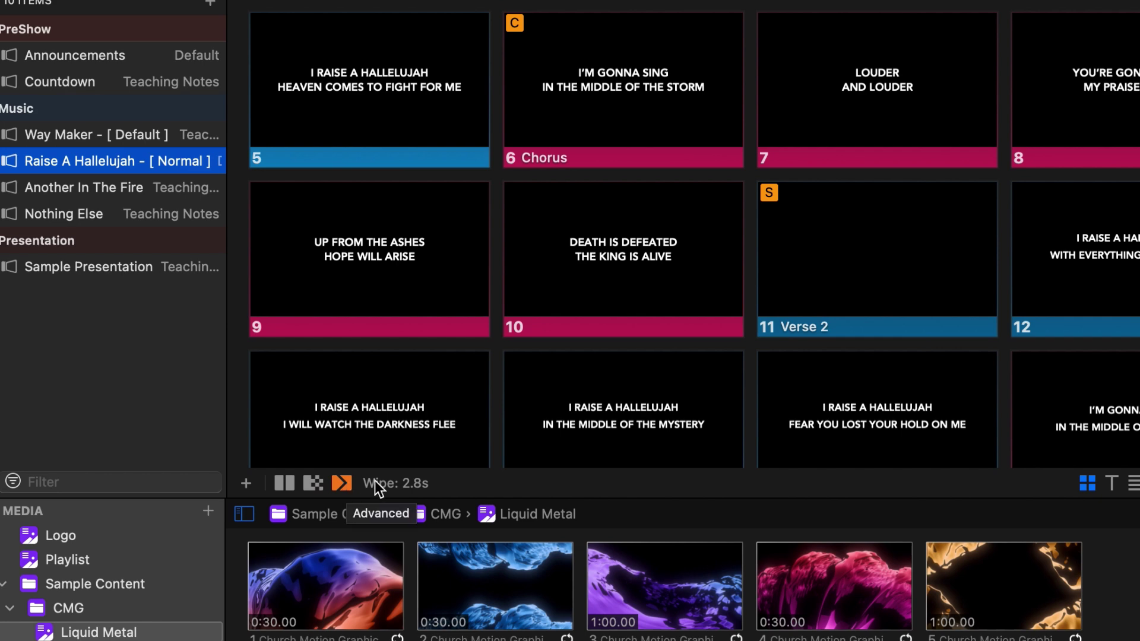
click(407, 482)
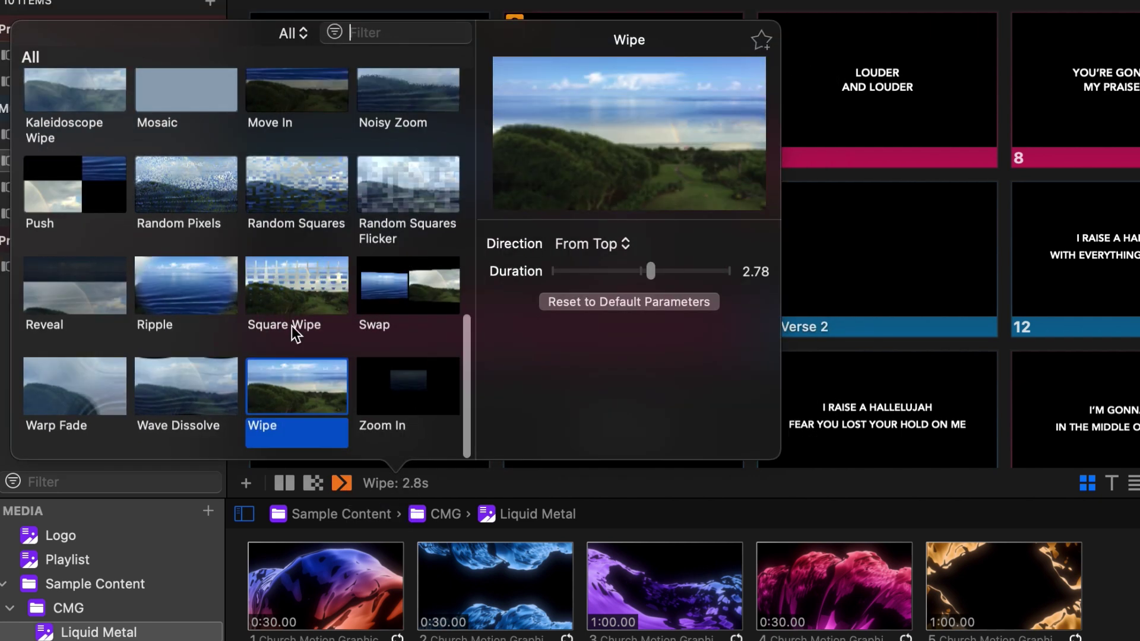
scroll(297, 332, up, 10)
scroll(297, 333, down, 10)
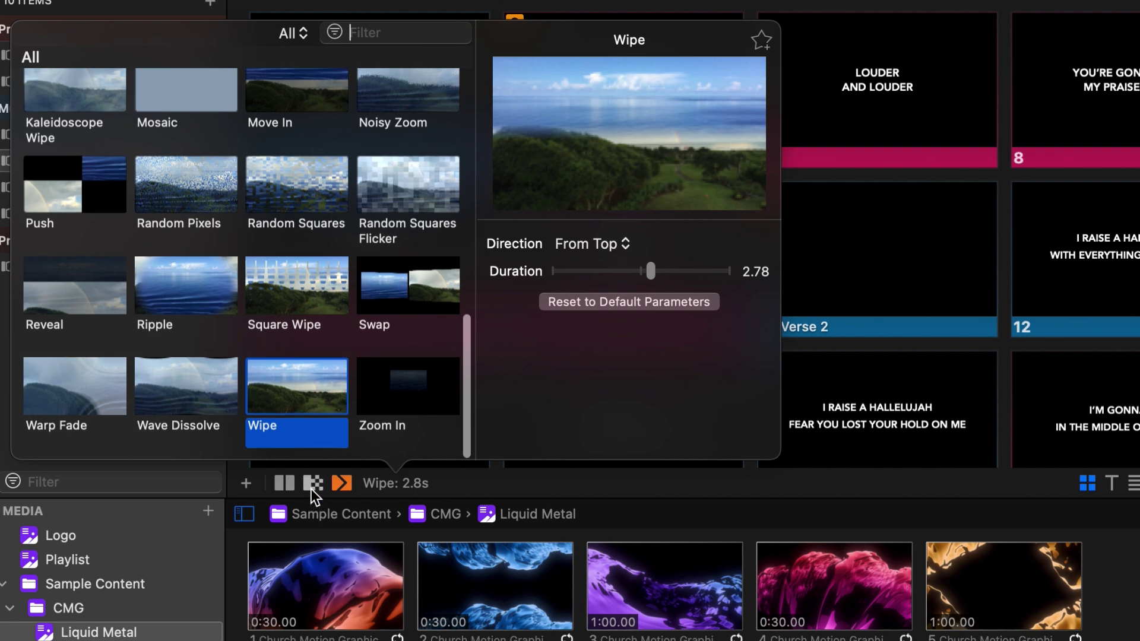
click(313, 484)
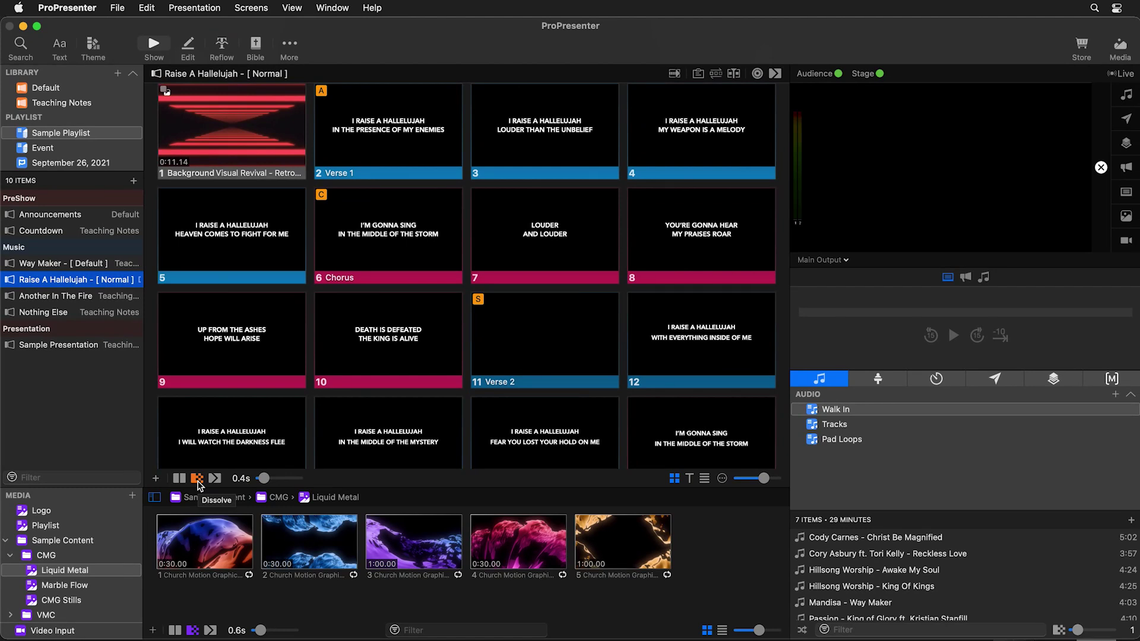
click(394, 140)
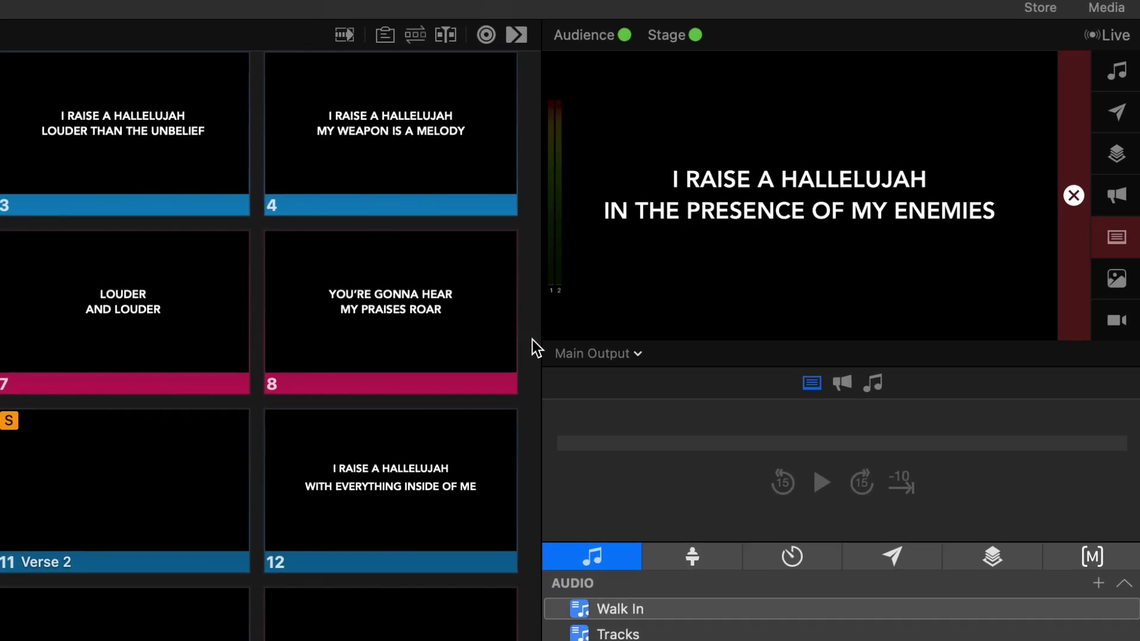
click(614, 353)
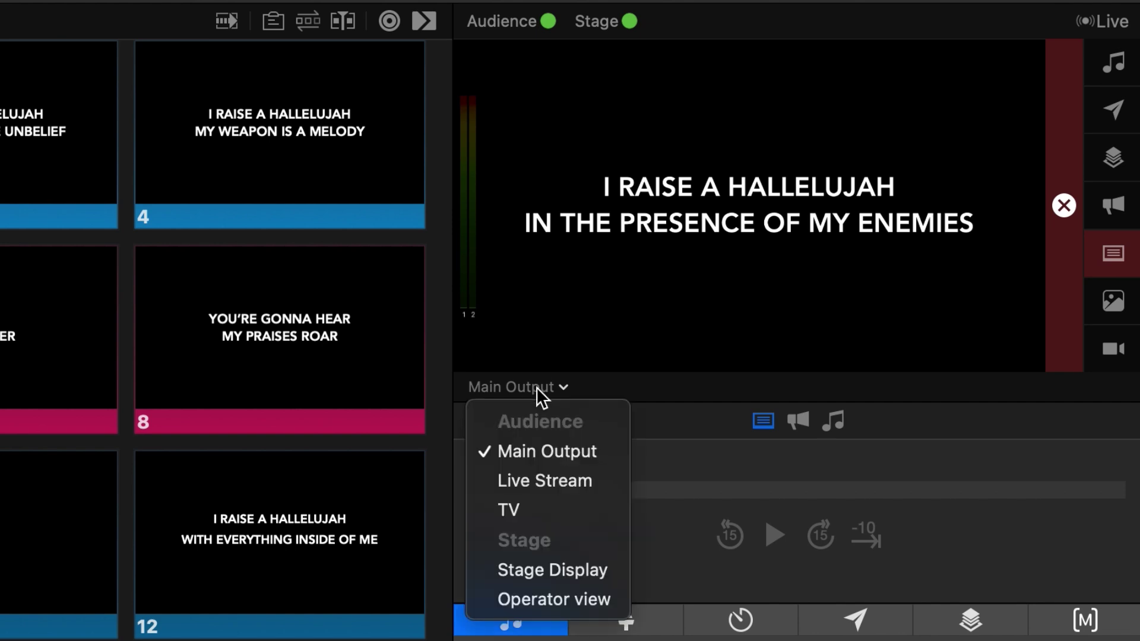
click(576, 569)
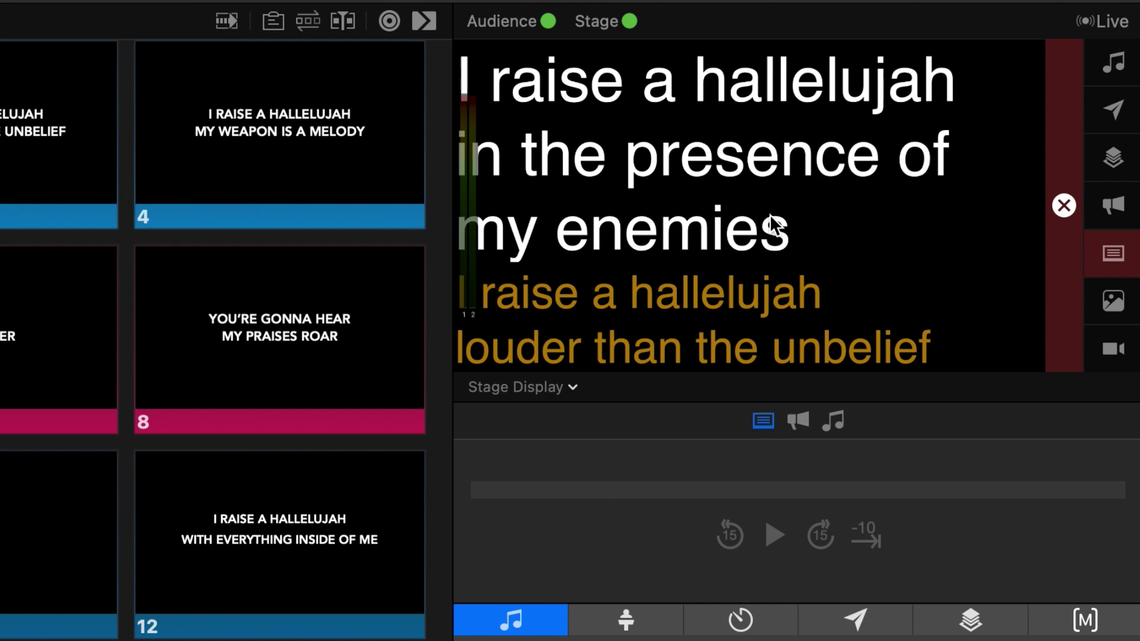
click(542, 390)
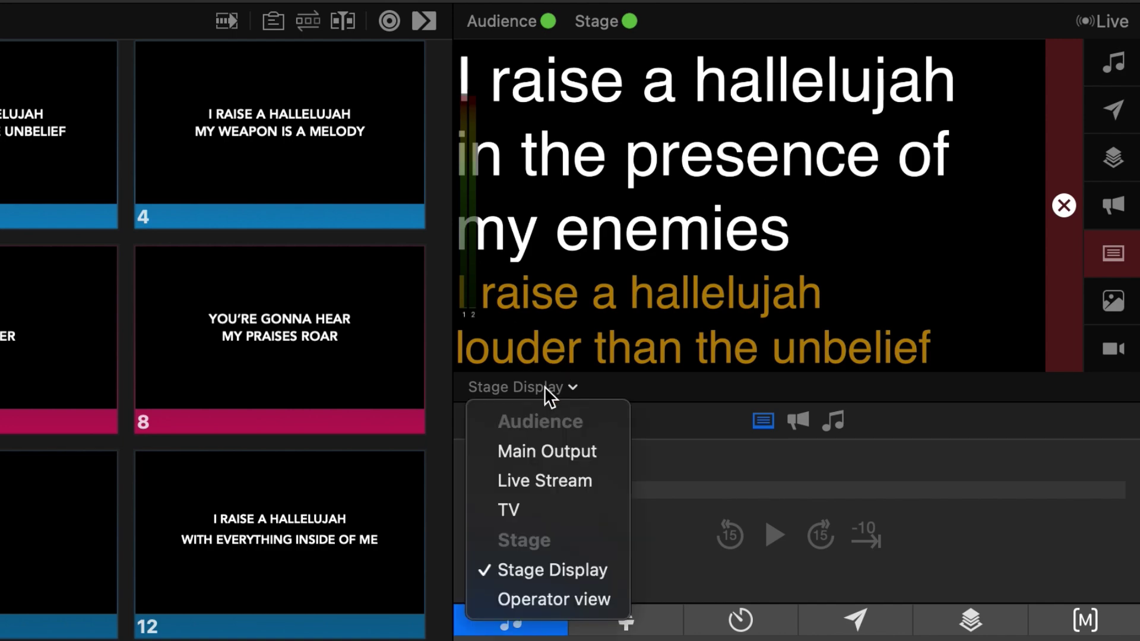
click(553, 449)
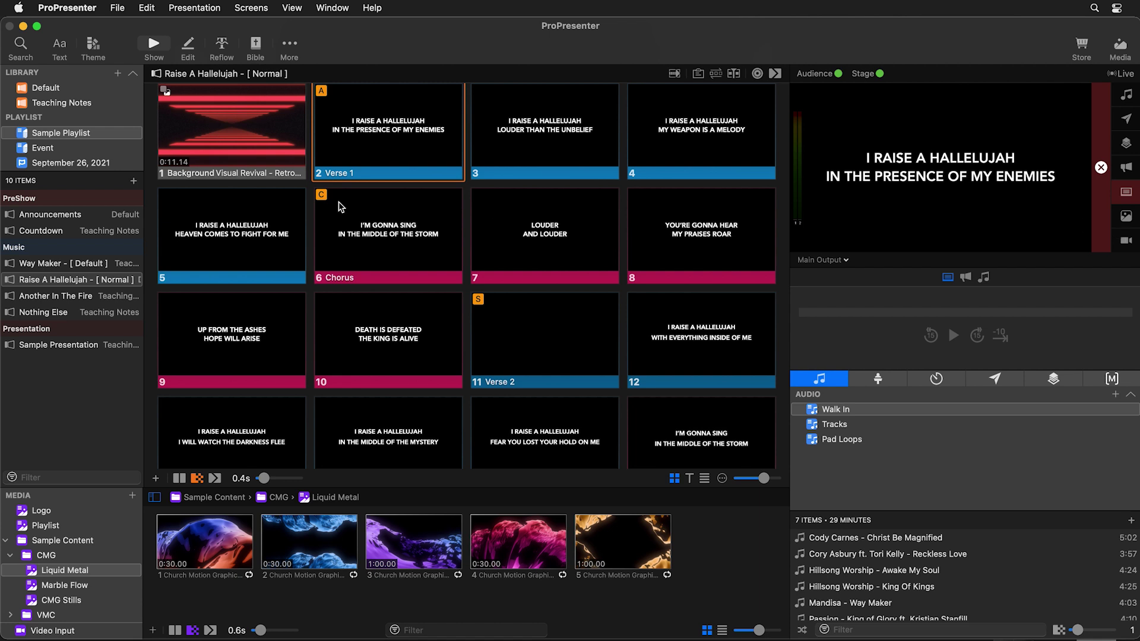
Step: Put the background video and Verse 1 lyrics live, then clear only the media
click(243, 127)
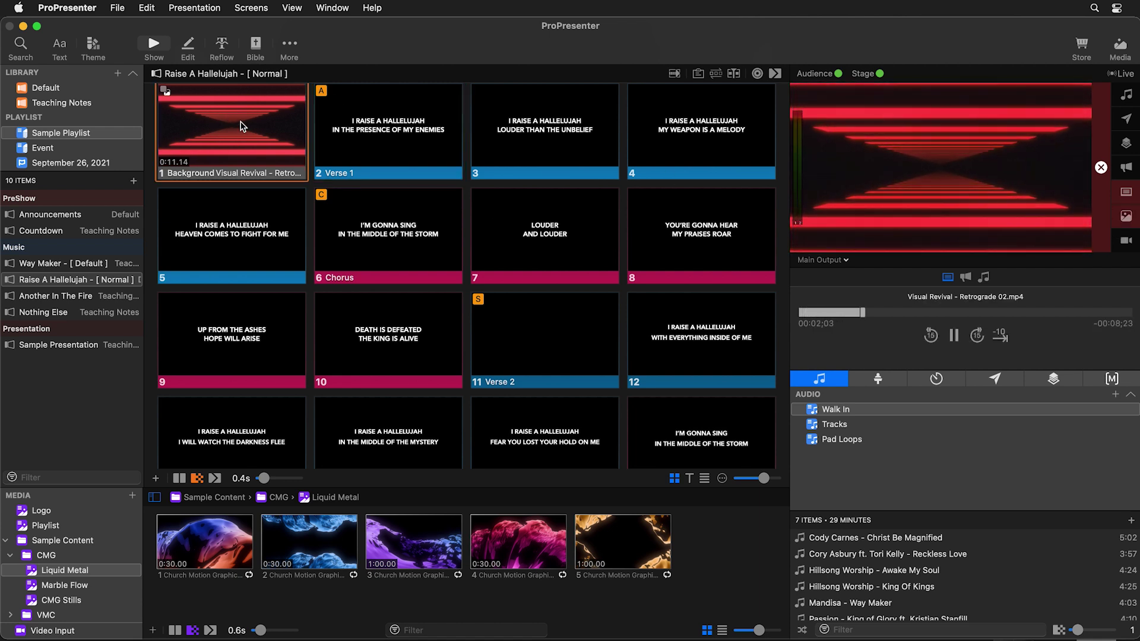
click(387, 129)
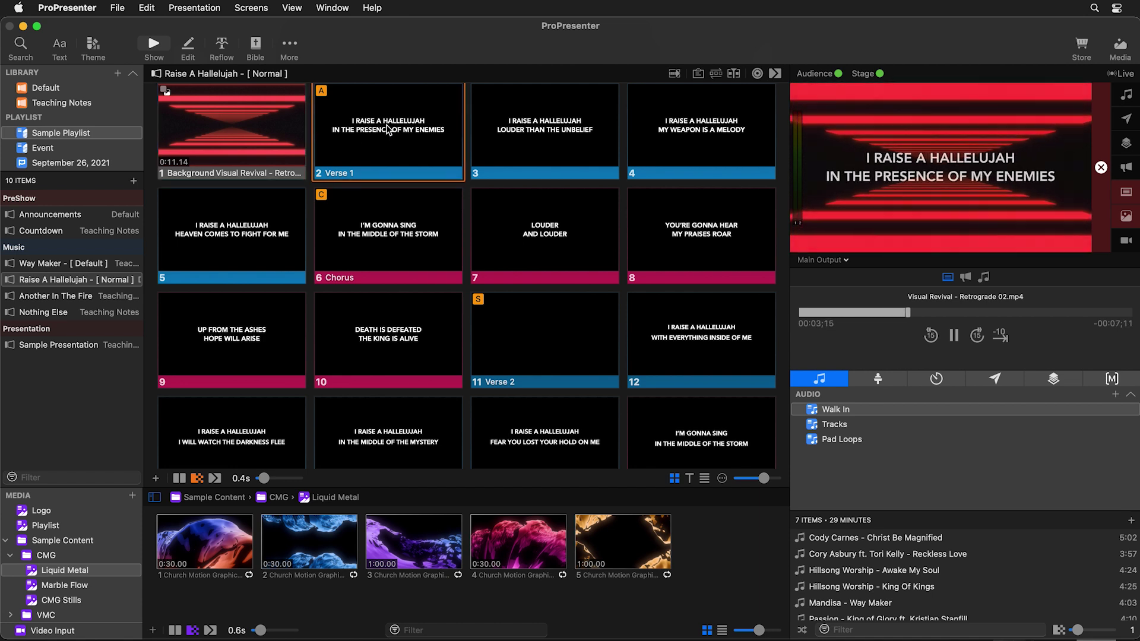
click(1127, 221)
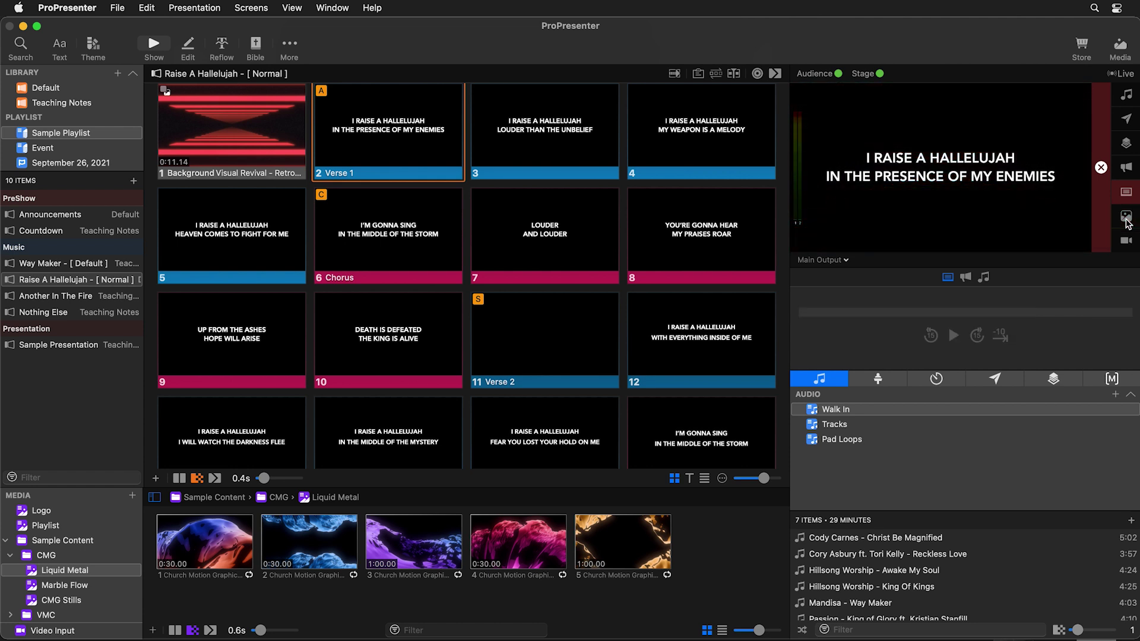
Step: Retrigger the video and Verse 1 lyrics, clear all layers, and bring up the clear options menu
click(269, 132)
click(392, 148)
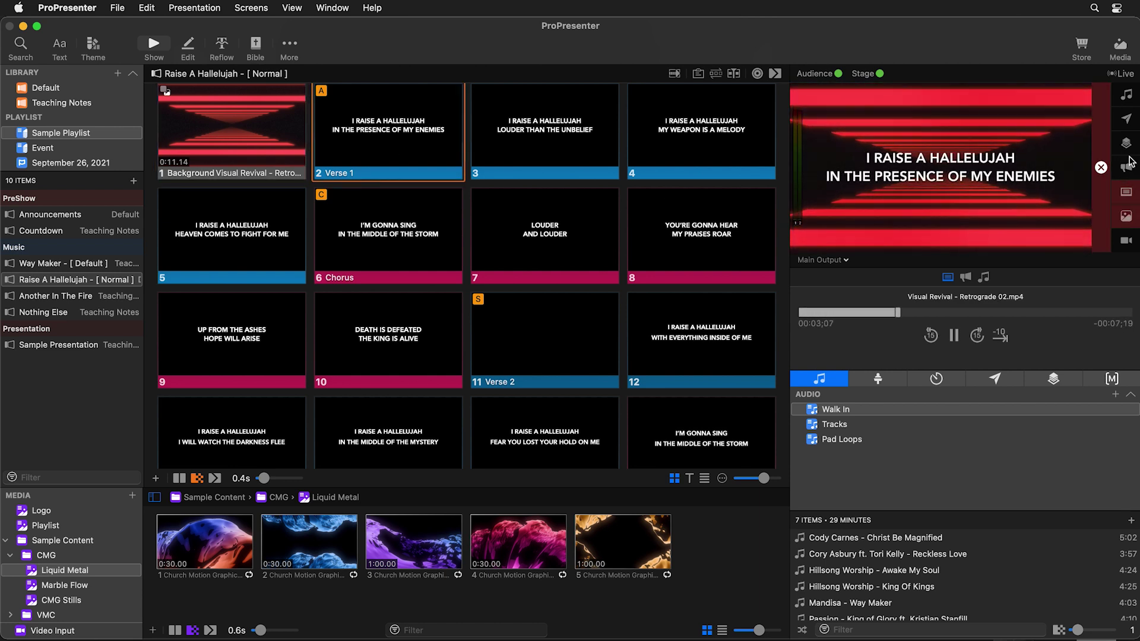
click(1101, 168)
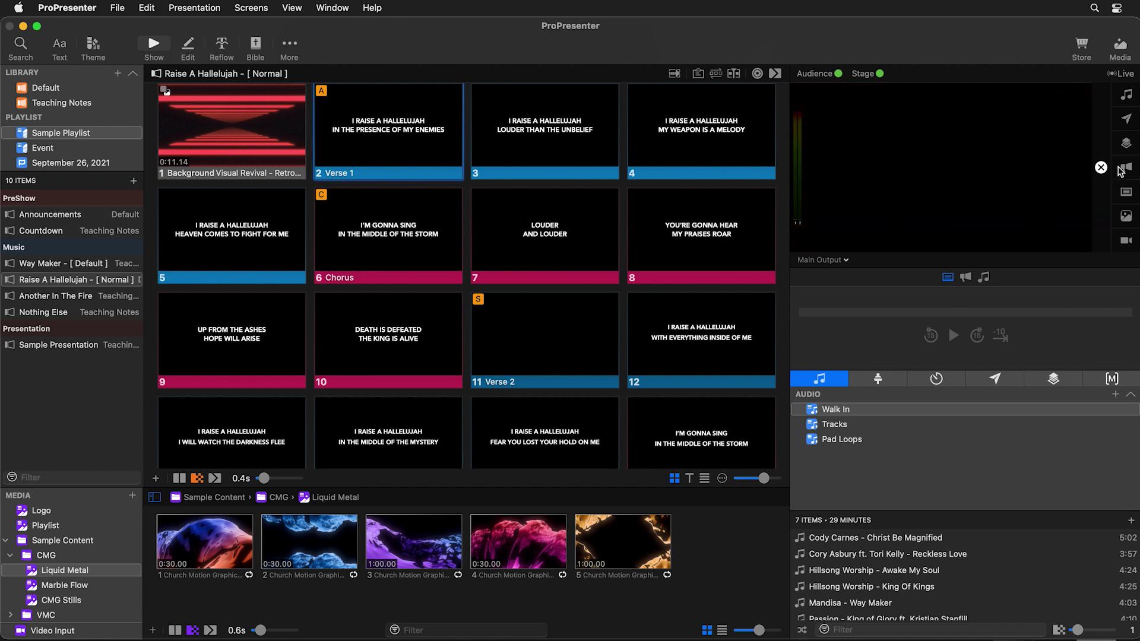
right_click(1103, 184)
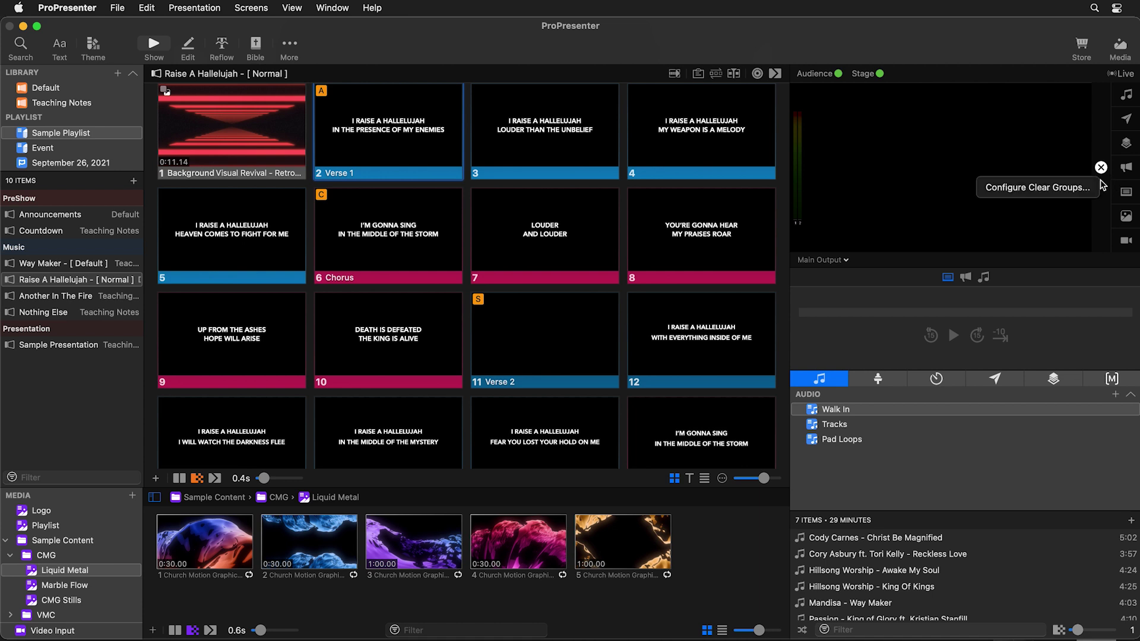
Step: Play slide 1's Retrograde 02 background, view announcements and audio controls, then return to slide controls
click(1062, 172)
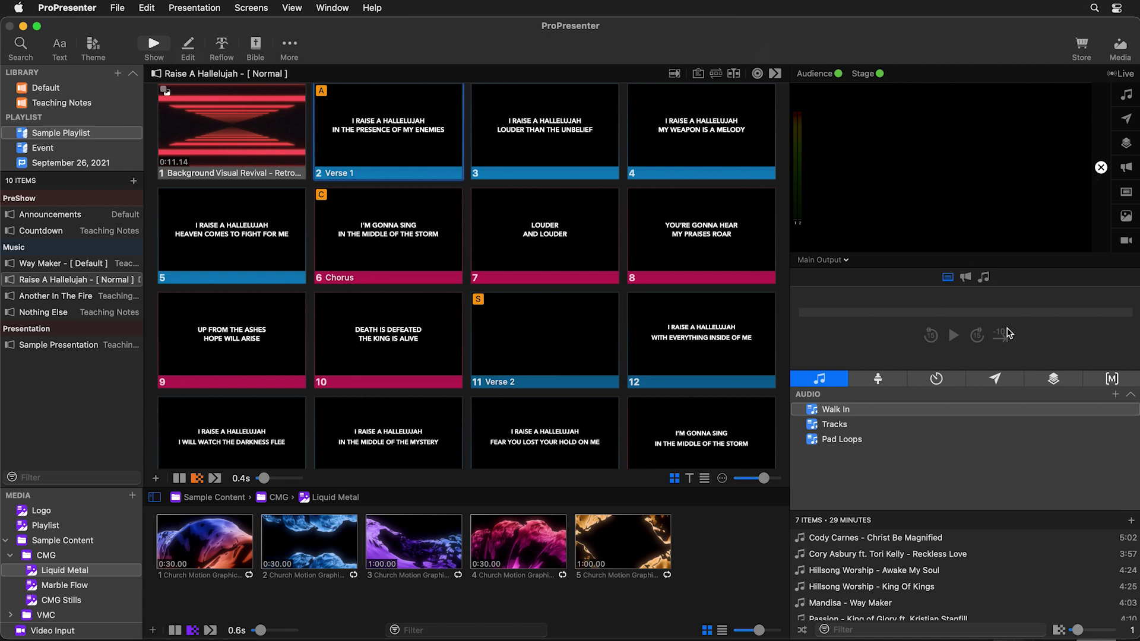
click(223, 127)
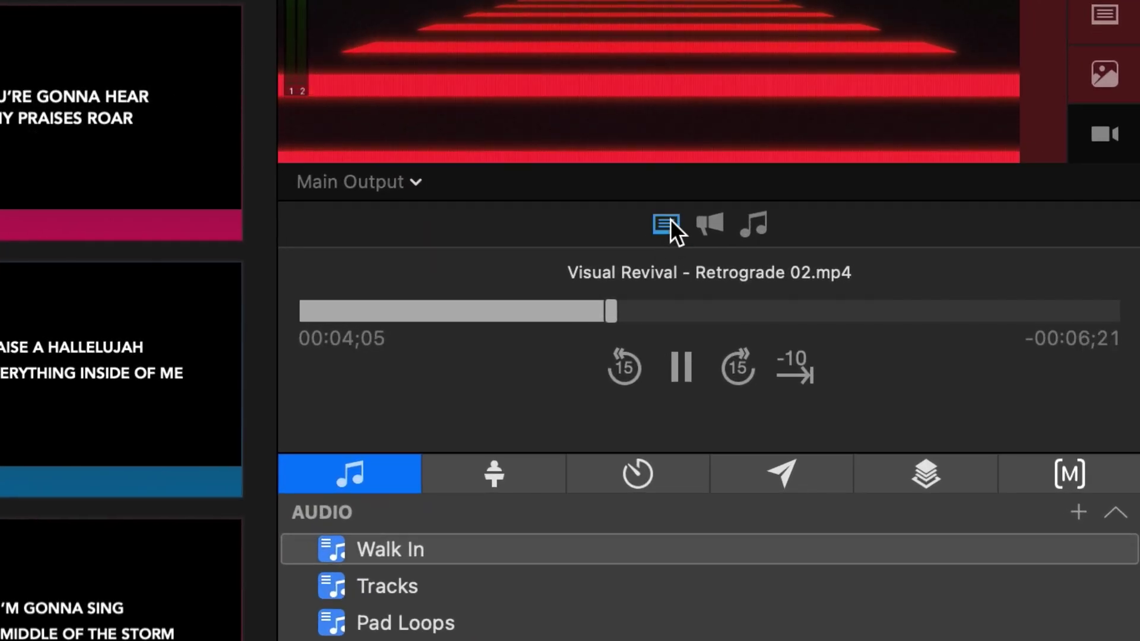
click(719, 224)
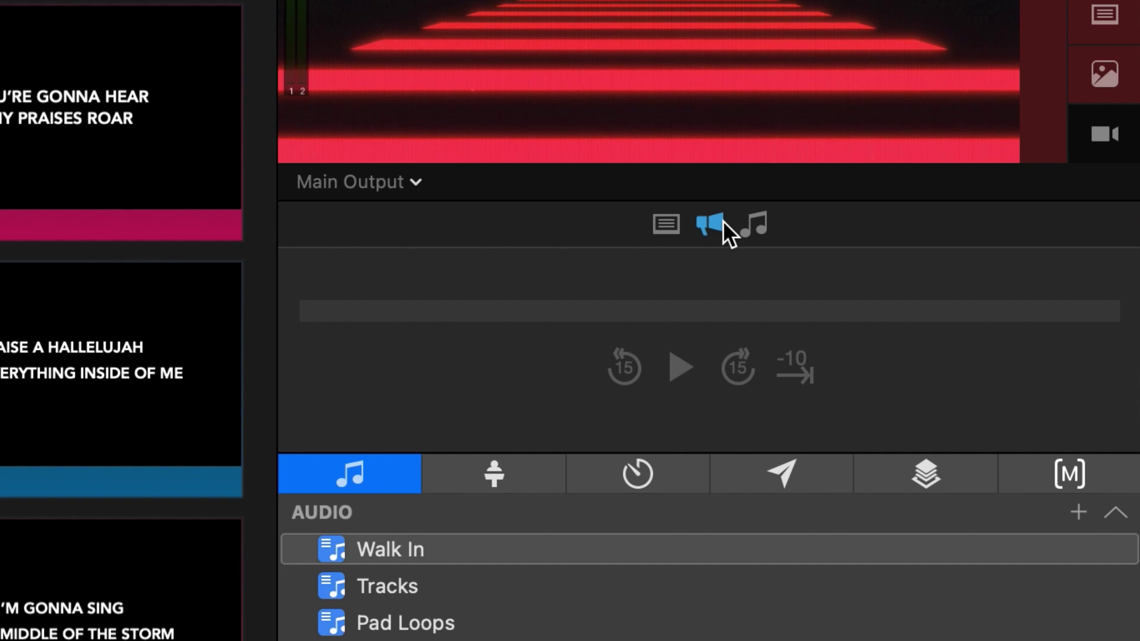
click(755, 225)
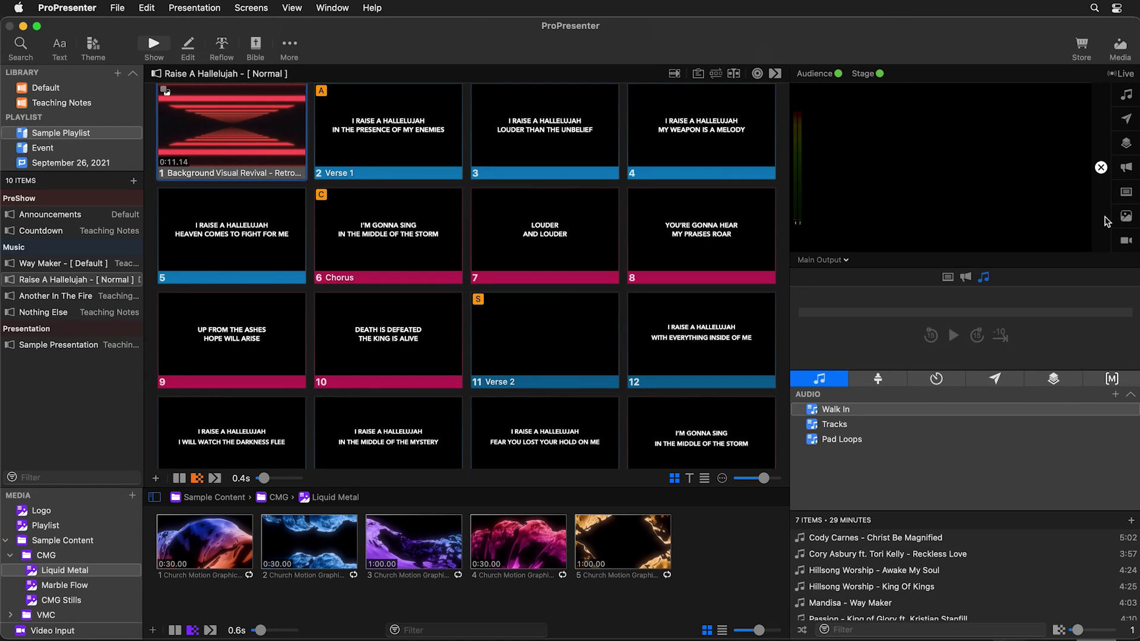
click(948, 279)
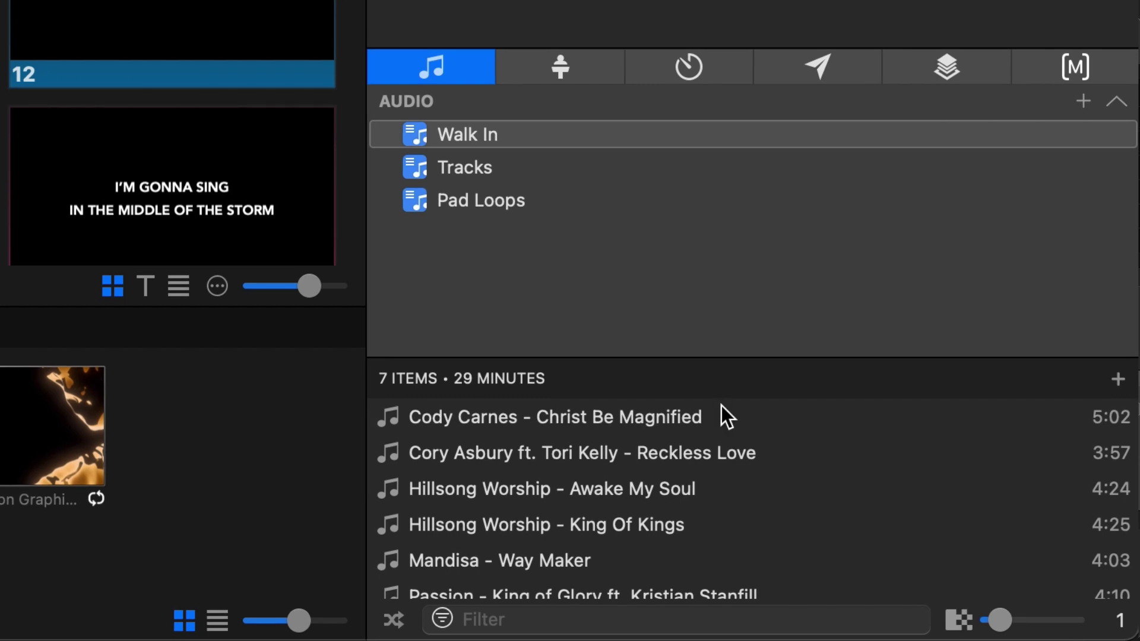
Step: Browse the Stage, Timers, Messages and Props panels, ending on the Macros list
click(579, 65)
click(697, 65)
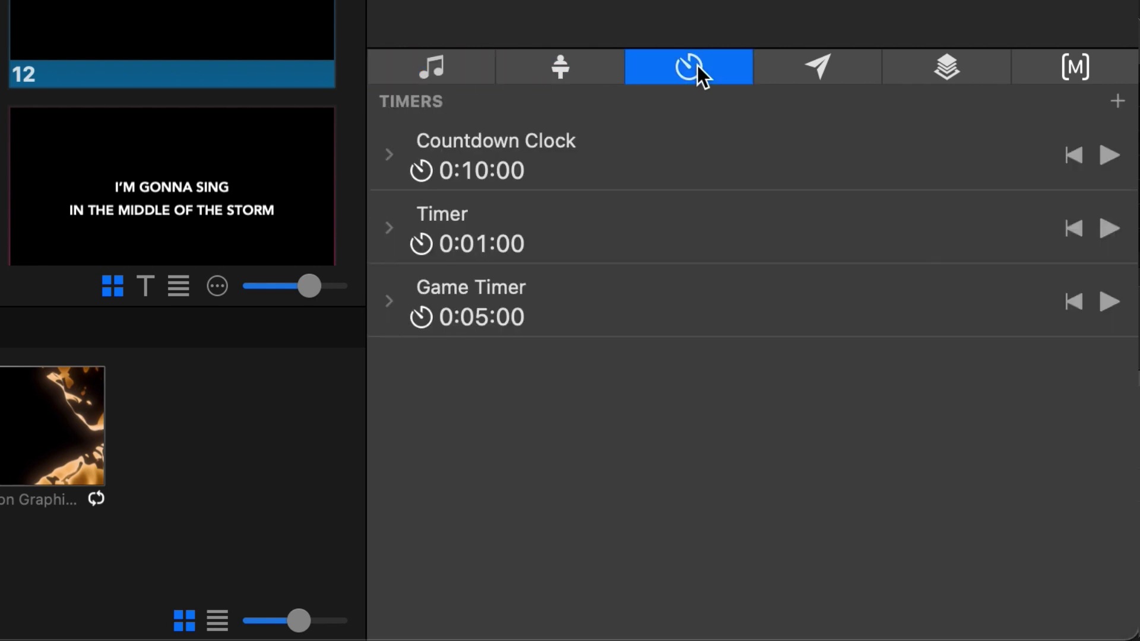
click(834, 68)
click(943, 72)
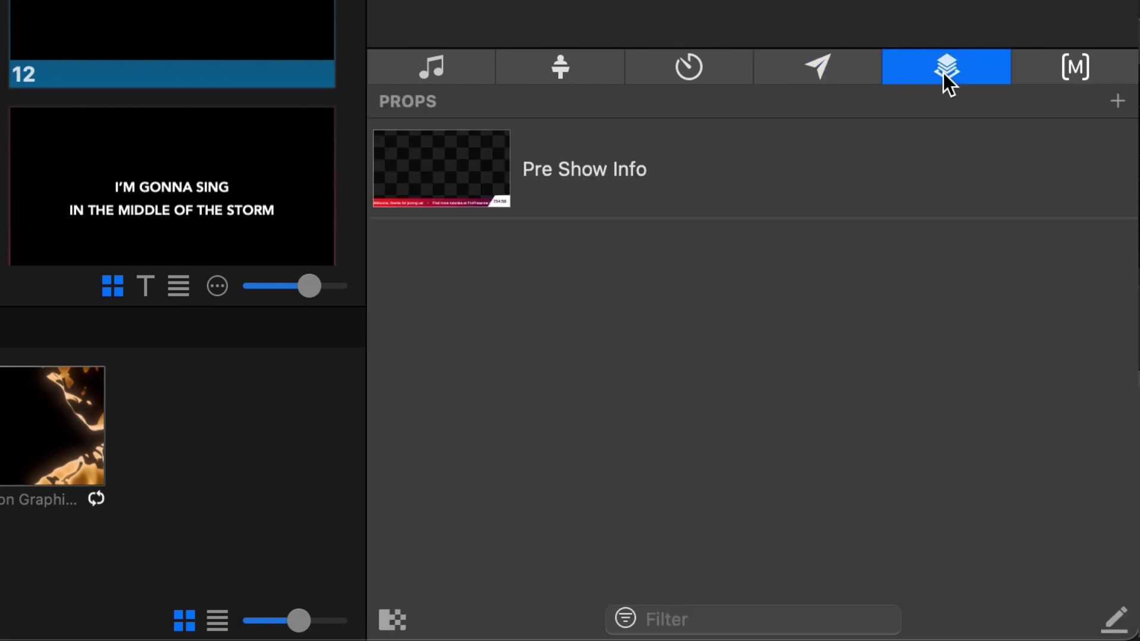
click(1103, 66)
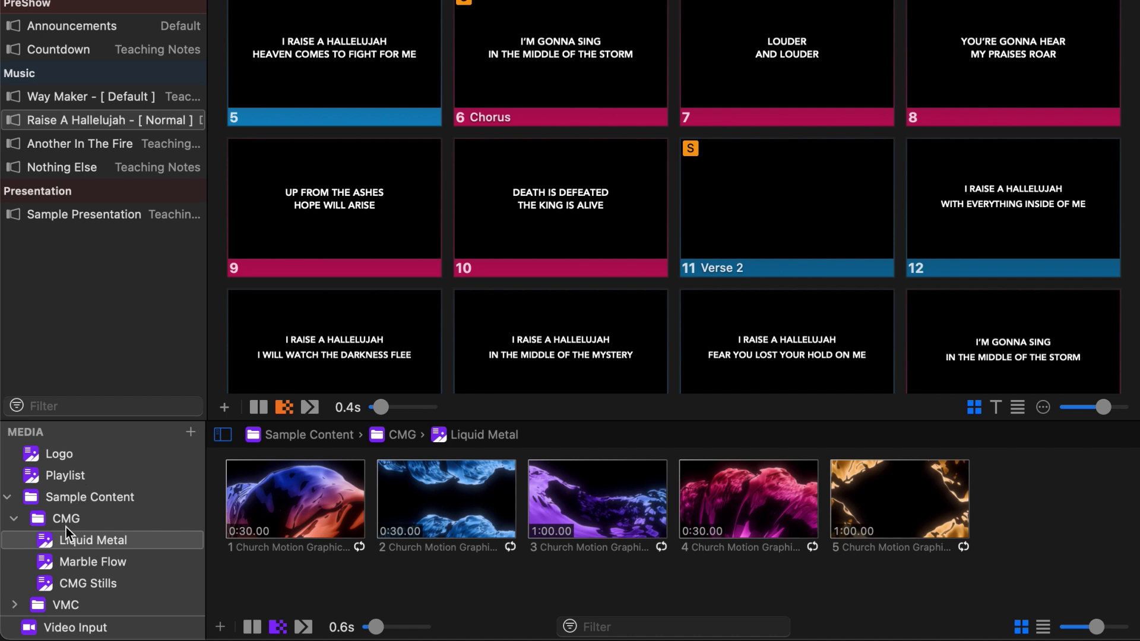
Step: Show the CMG Stills folder, try cut and Square Wipe, and keep the 0.6s media dissolve
click(92, 563)
click(85, 583)
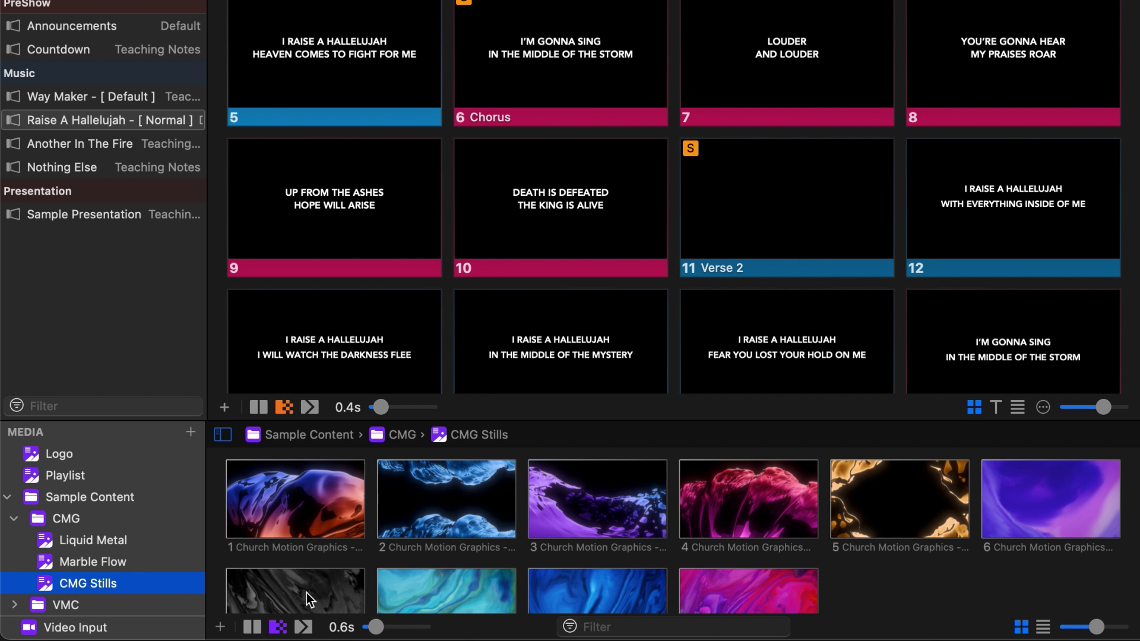
click(251, 628)
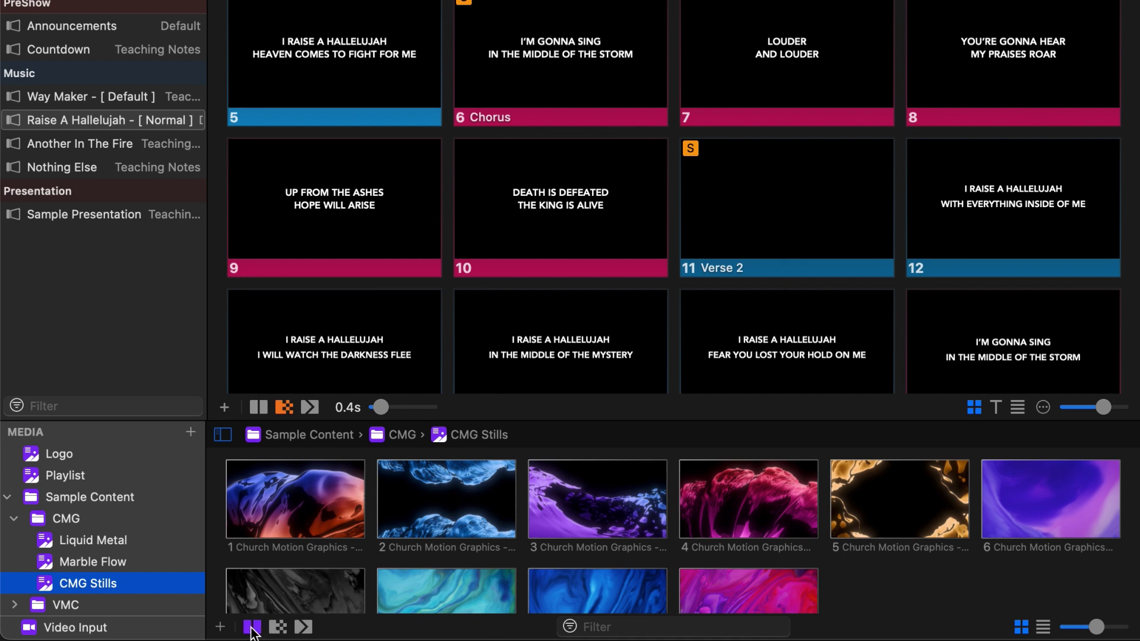
click(277, 627)
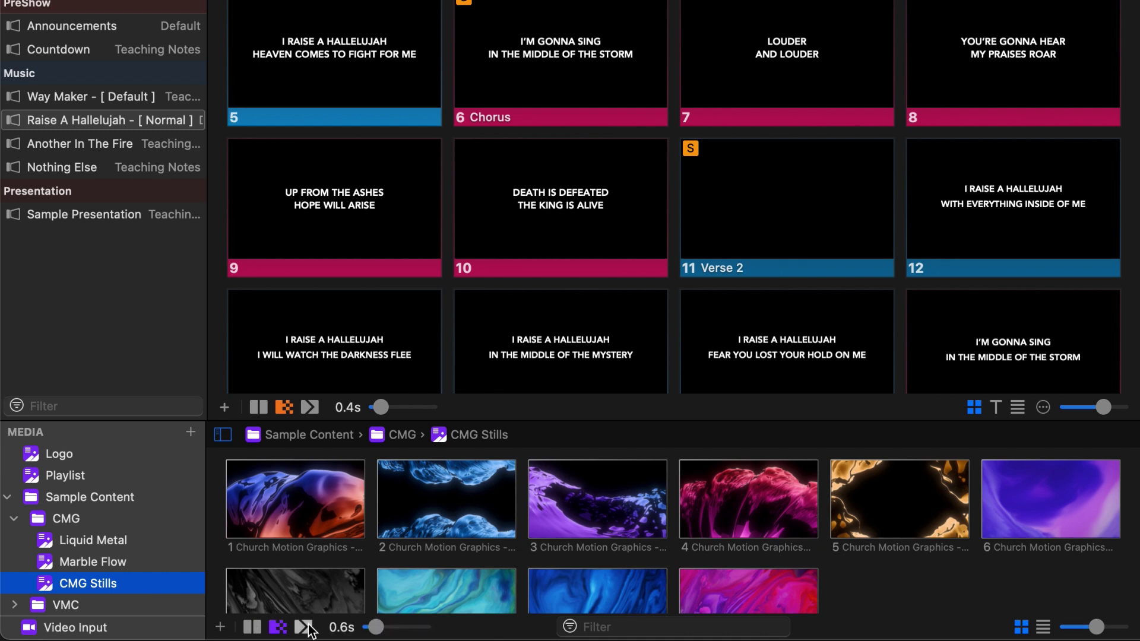
click(303, 627)
click(308, 625)
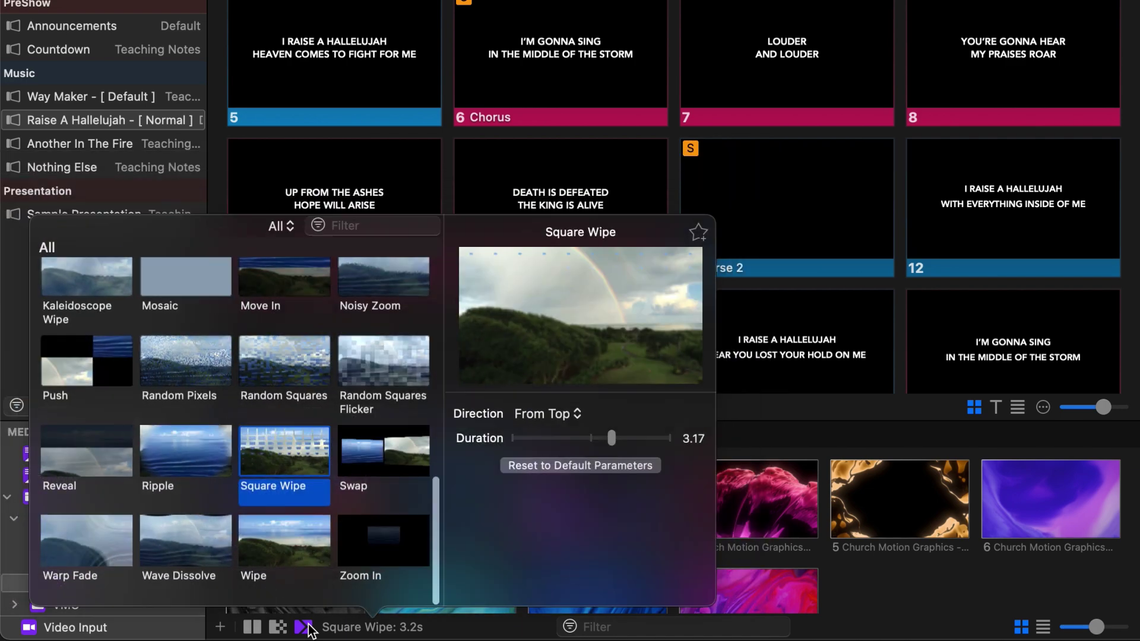
click(891, 622)
click(275, 627)
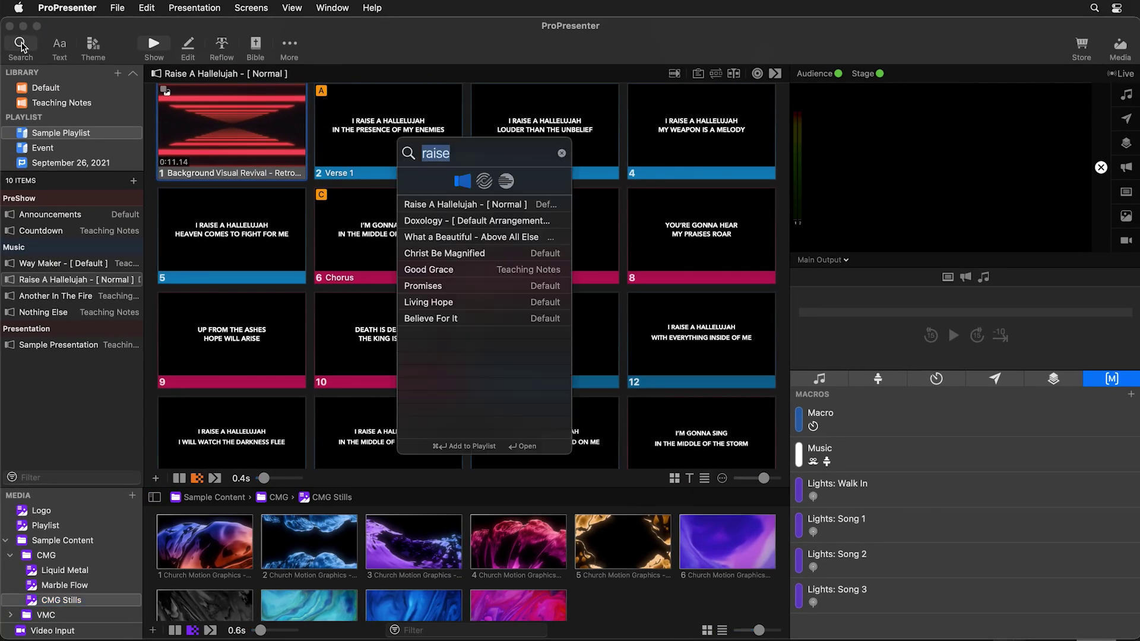
click(21, 46)
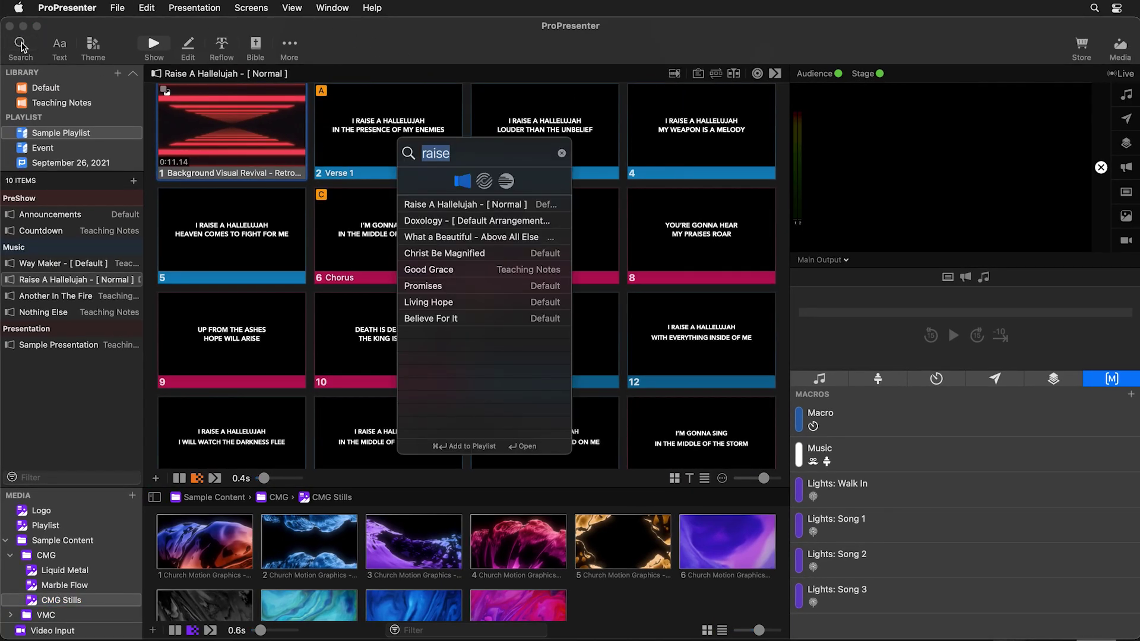
click(60, 46)
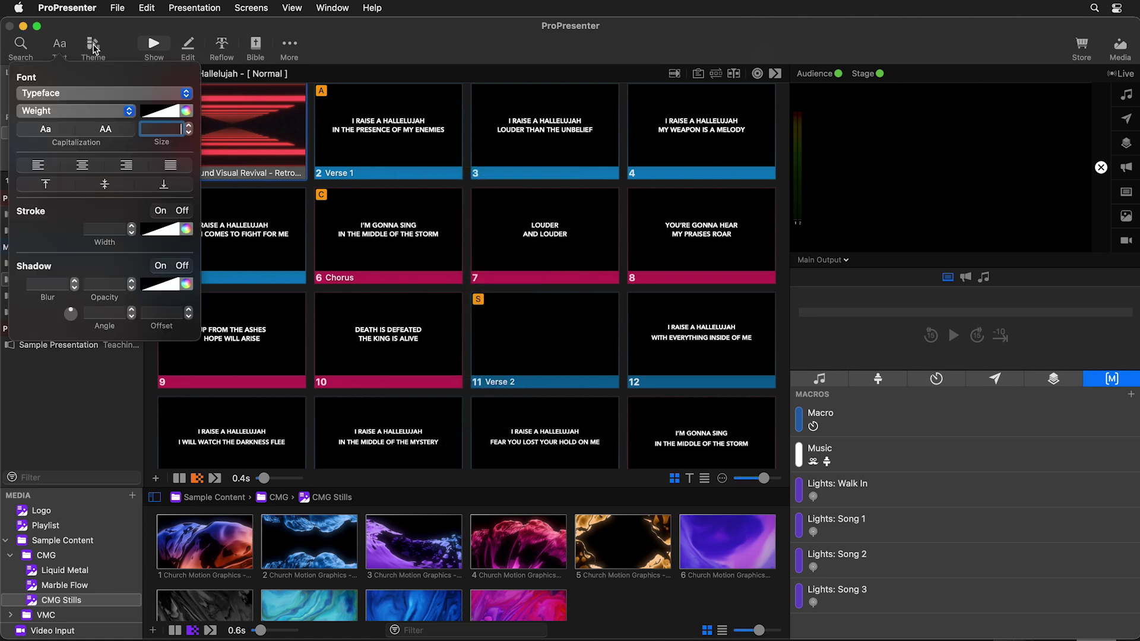
click(93, 48)
click(126, 37)
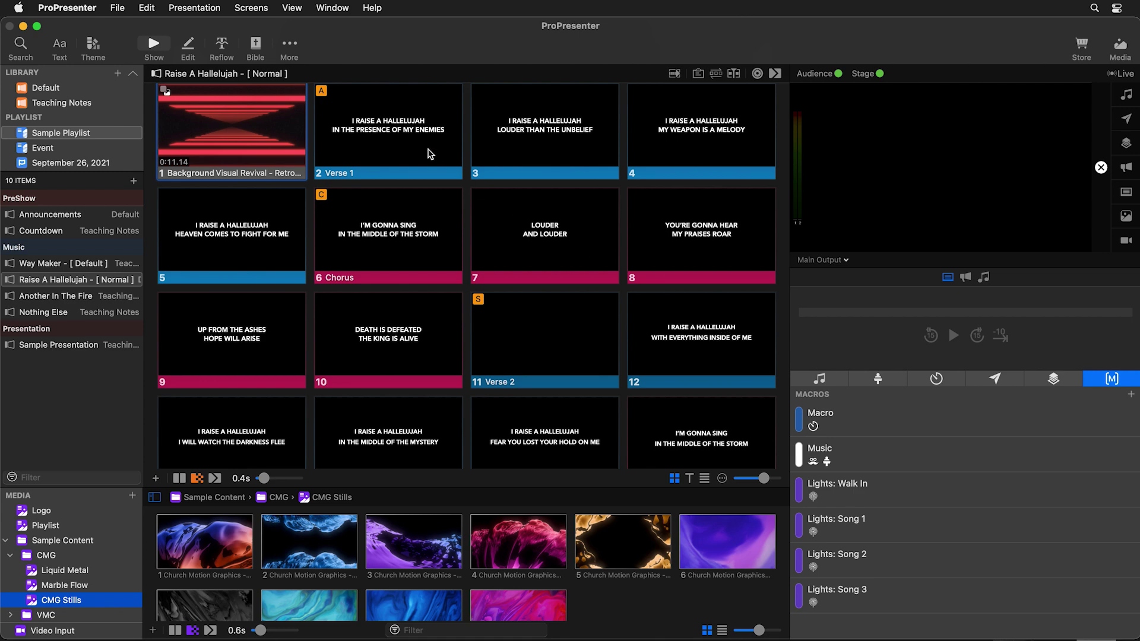
Step: Open Raise A Hallelujah in the slide editor and scroll its lyrics in the Reflow Editor
click(189, 44)
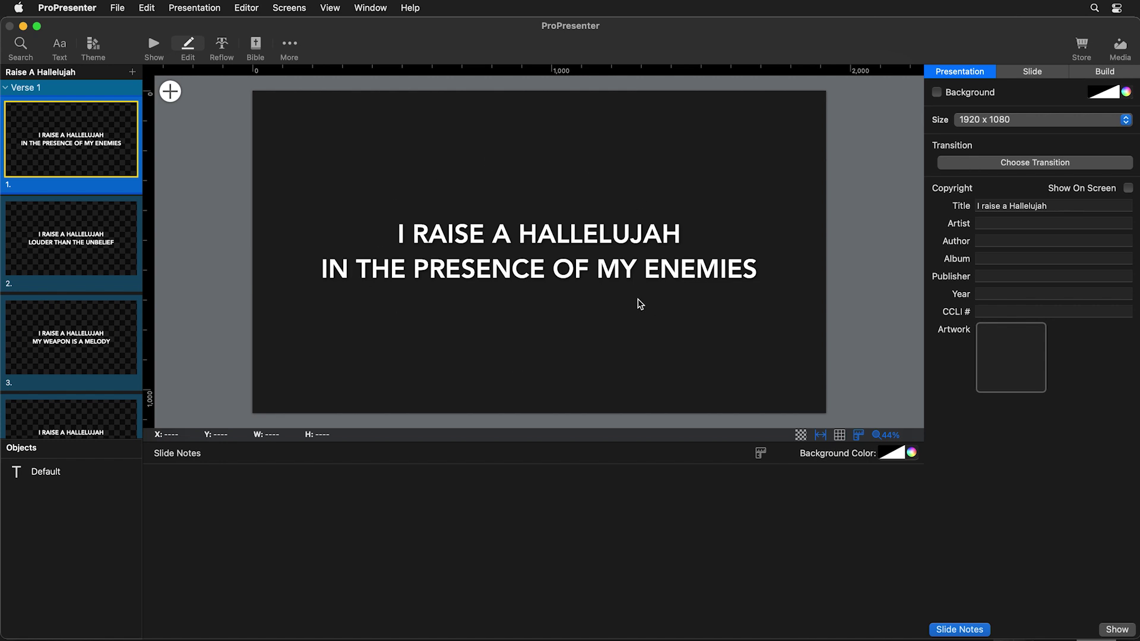
click(222, 47)
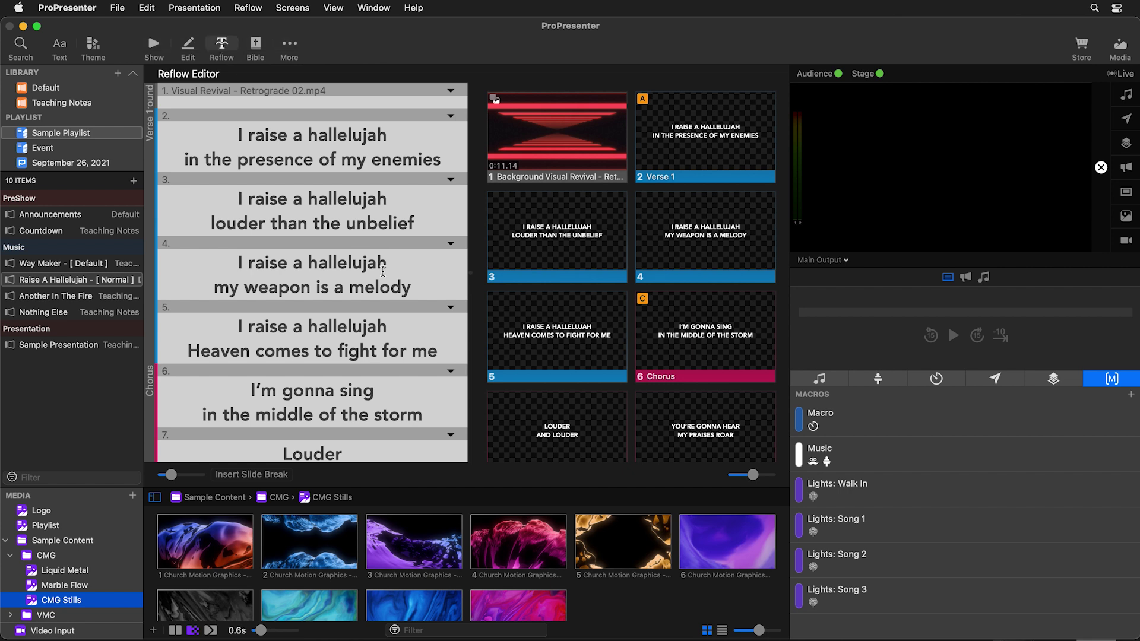
scroll(367, 334, down, 10)
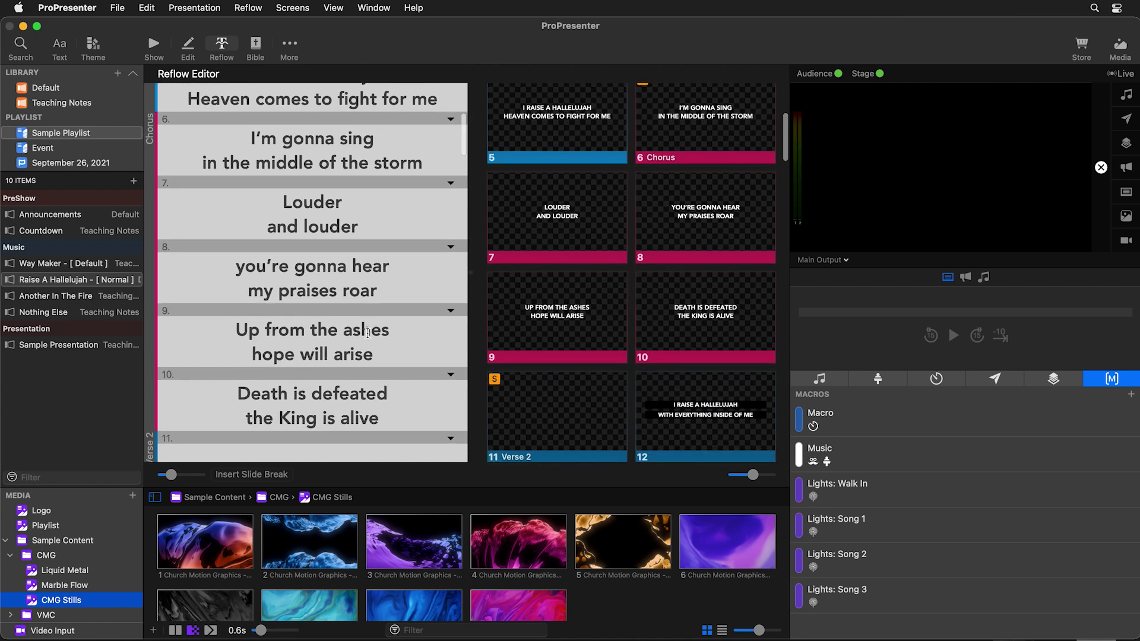
scroll(367, 334, up, 10)
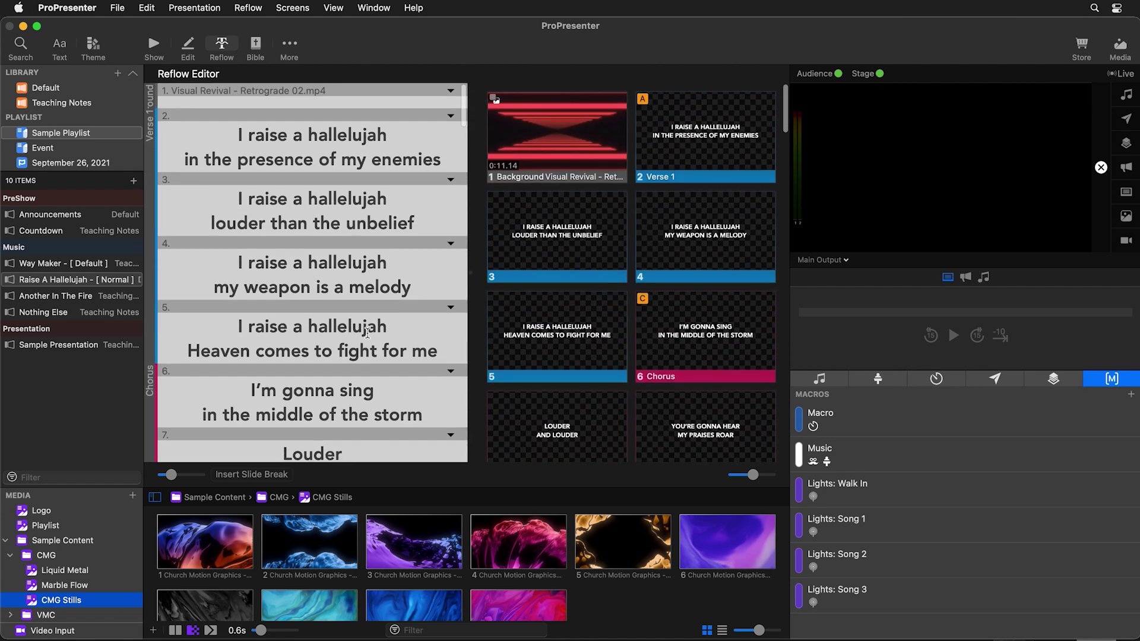
click(255, 44)
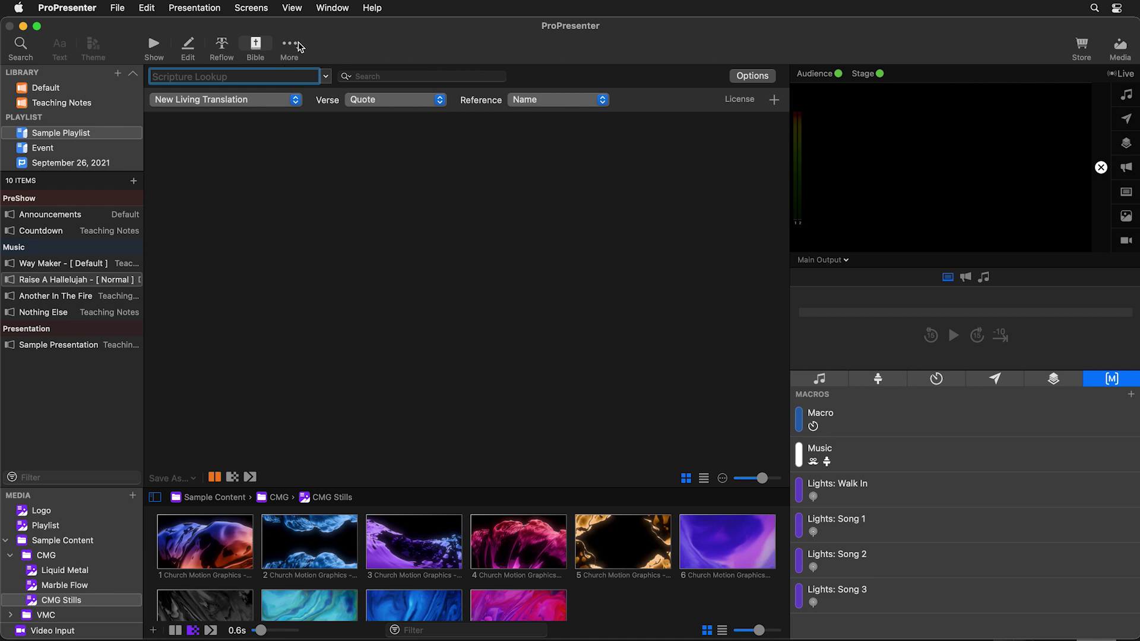
Step: Check the More menu's list of additional editors, then close it to return to the show view
click(295, 44)
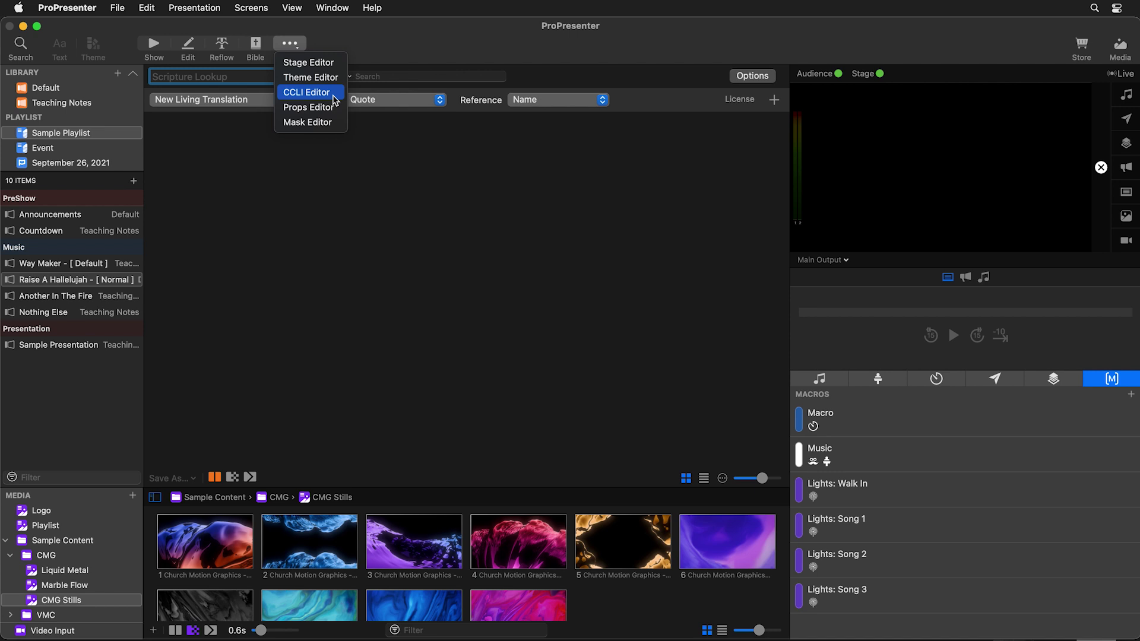
click(435, 40)
click(153, 46)
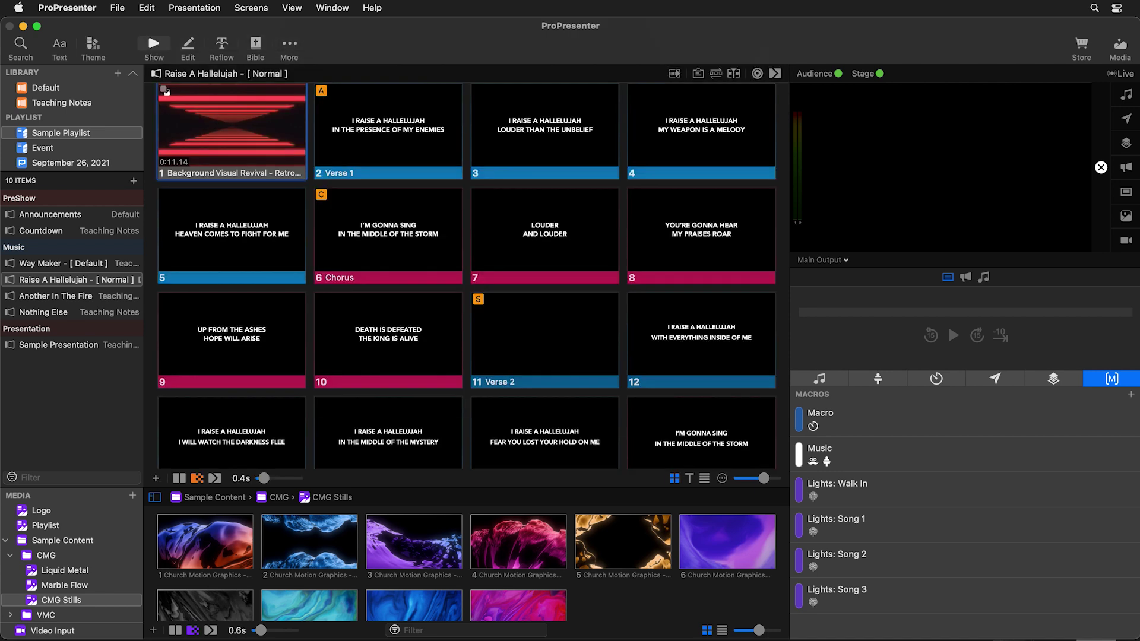
click(1082, 45)
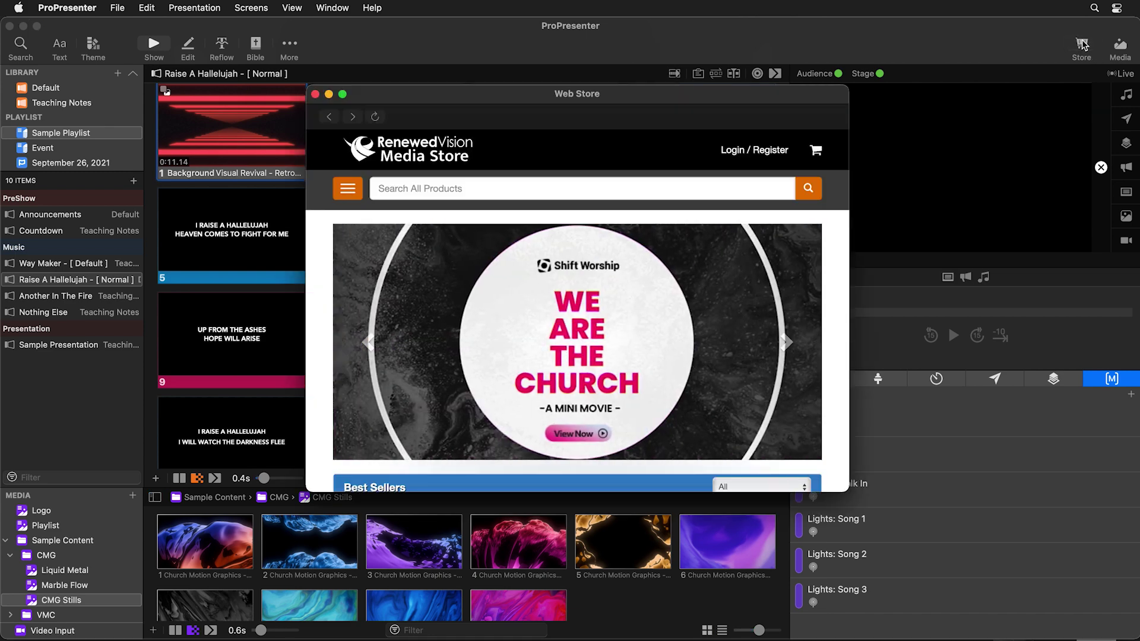
click(1124, 52)
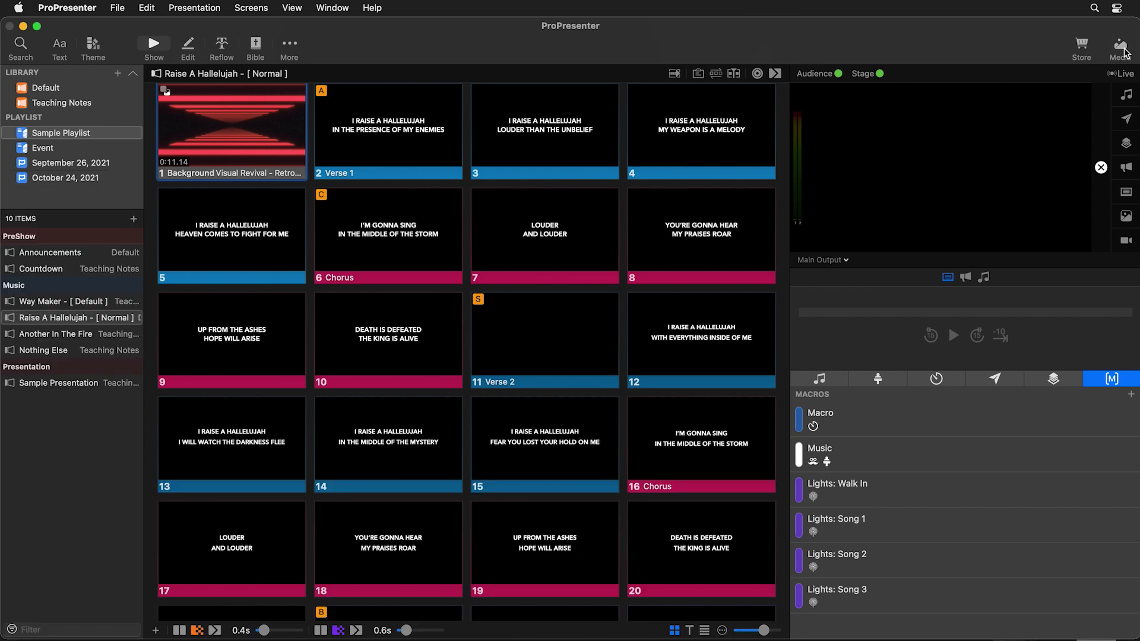
click(1124, 53)
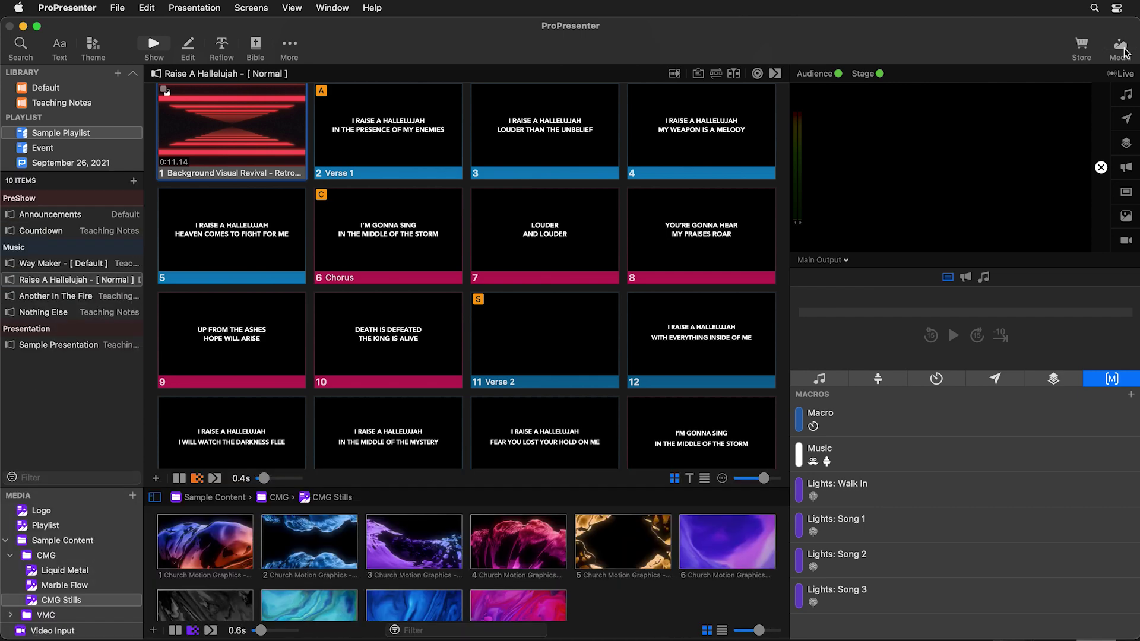